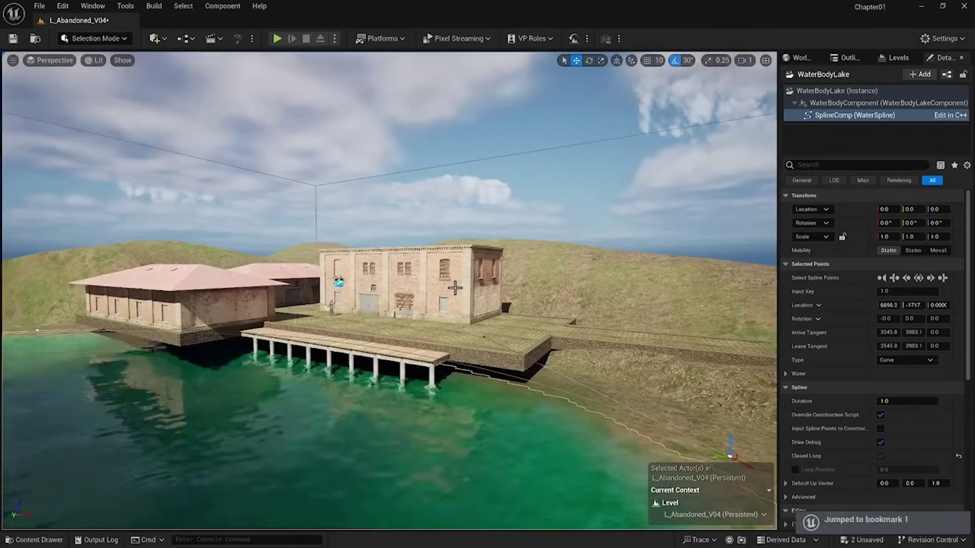
Hide the Blocking folder's actors in the Outliner of the L_Abandoned_V03 level.
{"action": "left_click", "coordinate": [863, 102]}
{"action": "scroll", "coordinate": [787, 408], "scroll_direction": "down", "scroll_amount": 5}
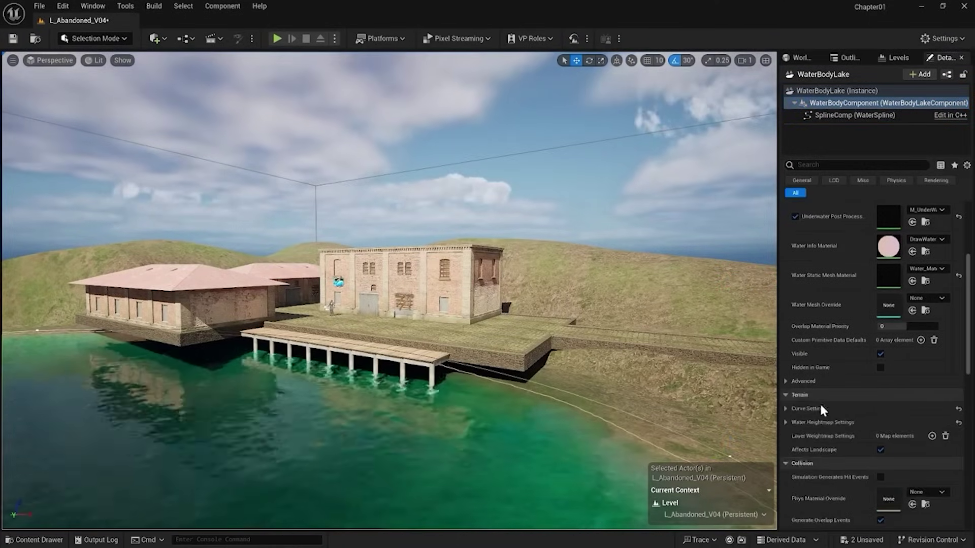
{"action": "left_click", "coordinate": [787, 408]}
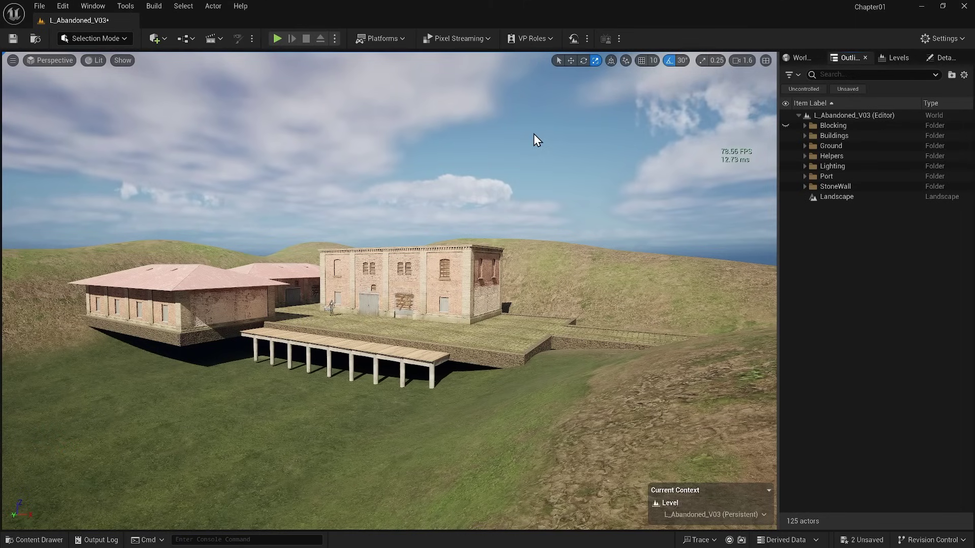
{"action": "left_click", "coordinate": [785, 125]}
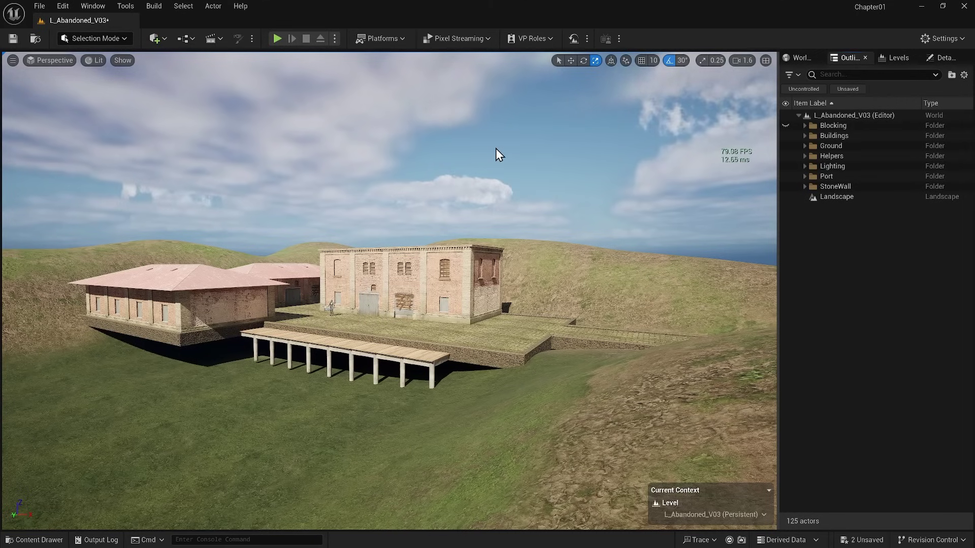
Save the level, then save a copy named L_Abandoned_V04.
{"action": "key", "text": "ctrl+s"}
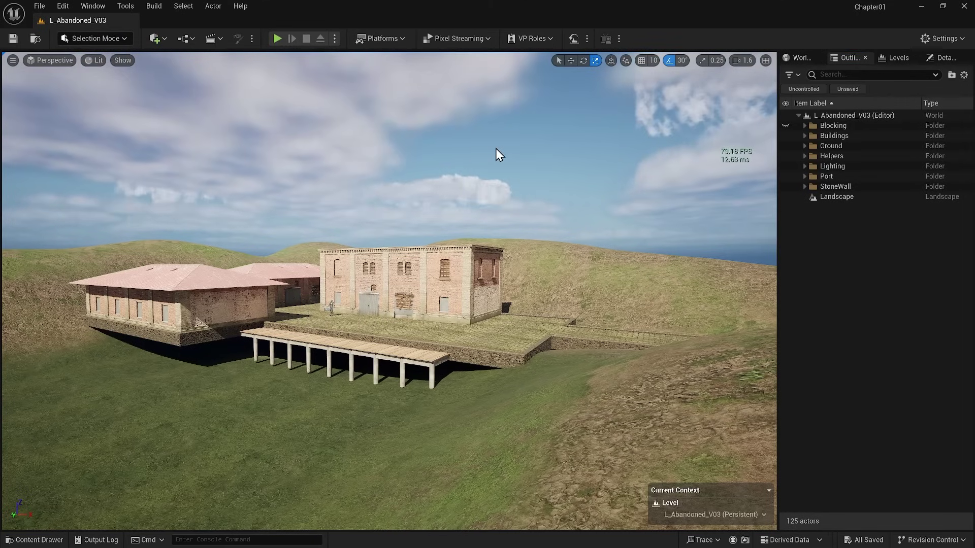
{"action": "left_click", "coordinate": [39, 5]}
{"action": "left_click", "coordinate": [110, 143]}
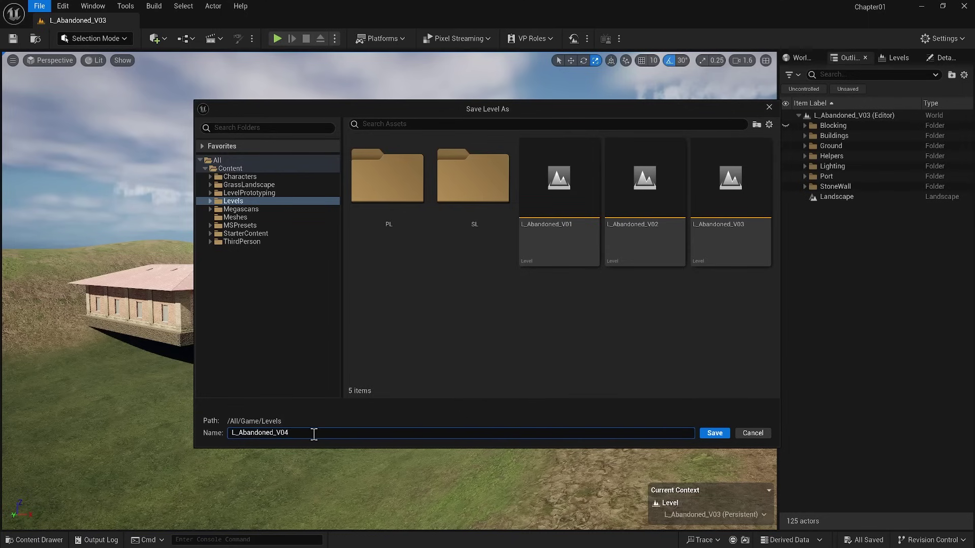
{"action": "left_click", "coordinate": [708, 434]}
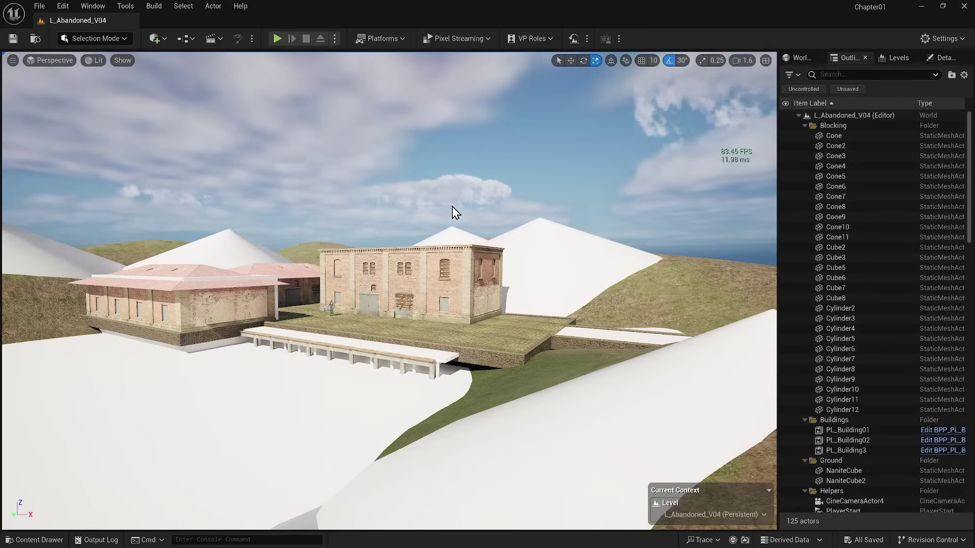
Delete the SL_Blocking sublevel from the Levels list, confirming the removal.
{"action": "left_click", "coordinate": [786, 126]}
{"action": "left_click", "coordinate": [786, 126]}
{"action": "left_click", "coordinate": [898, 58]}
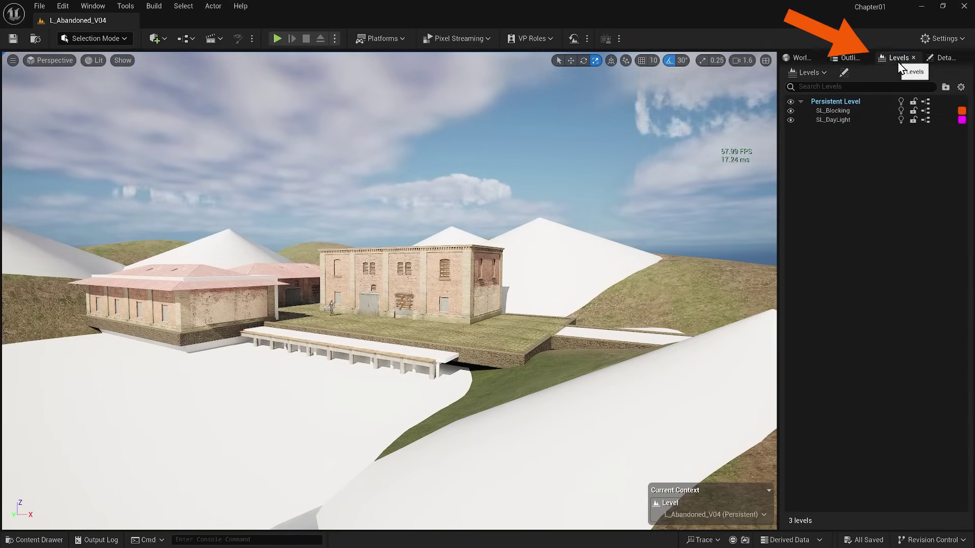
{"action": "left_click", "coordinate": [836, 112]}
{"action": "key", "text": "Delete"}
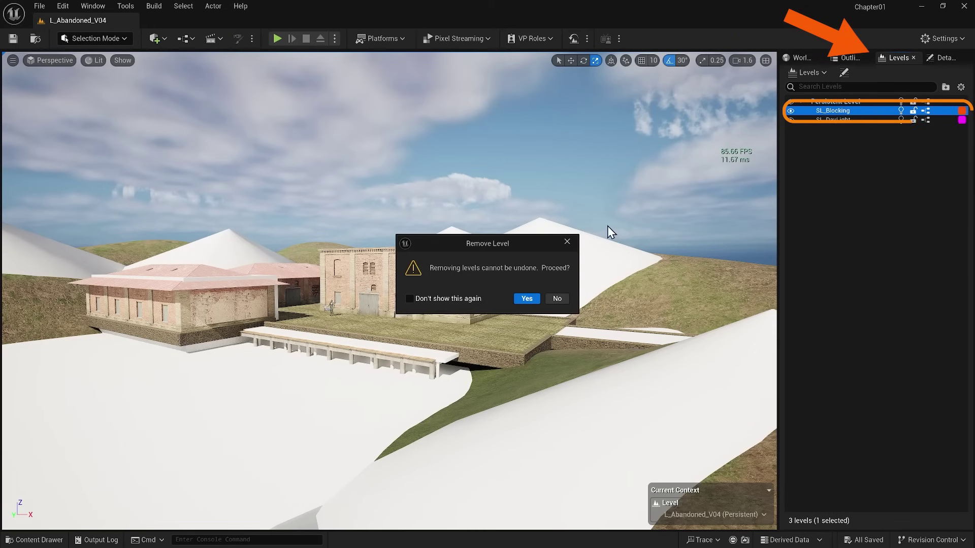
{"action": "left_click", "coordinate": [527, 299]}
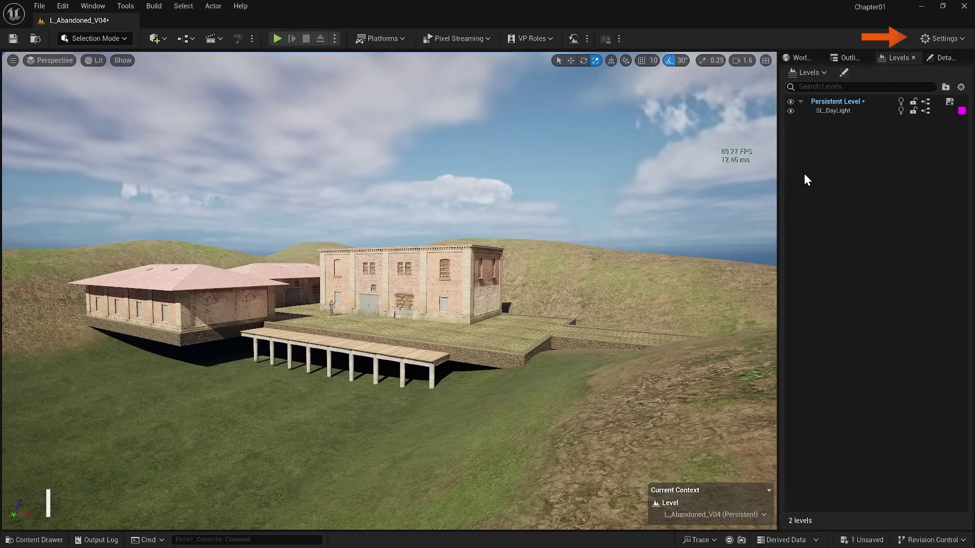
Enable the Water and Water Extras plugins, accepting both experimental-plugin warnings.
{"action": "left_click", "coordinate": [942, 39]}
{"action": "left_click", "coordinate": [843, 103]}
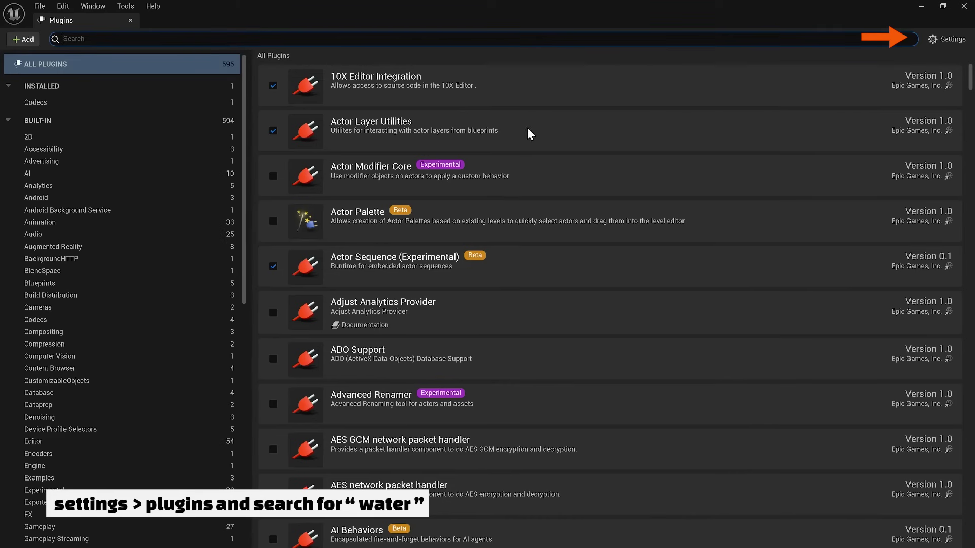
{"action": "type", "text": "wat"}
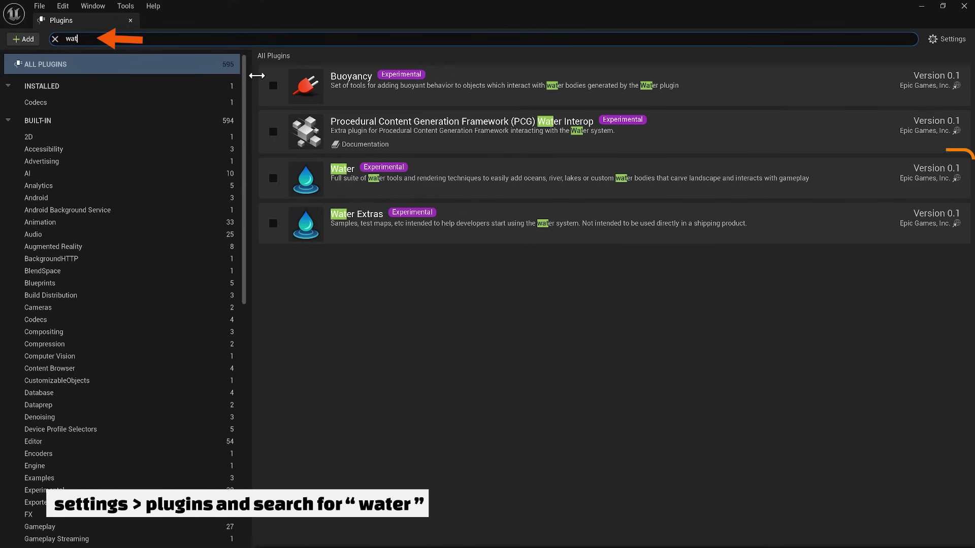
{"action": "left_click", "coordinate": [273, 224]}
{"action": "left_click", "coordinate": [568, 302]}
{"action": "left_click", "coordinate": [273, 223]}
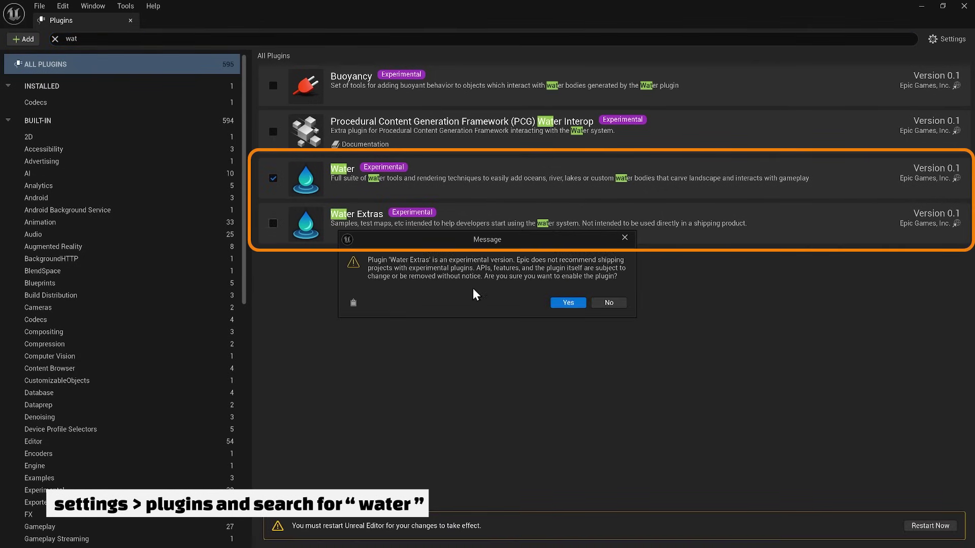
{"action": "left_click", "coordinate": [567, 302]}
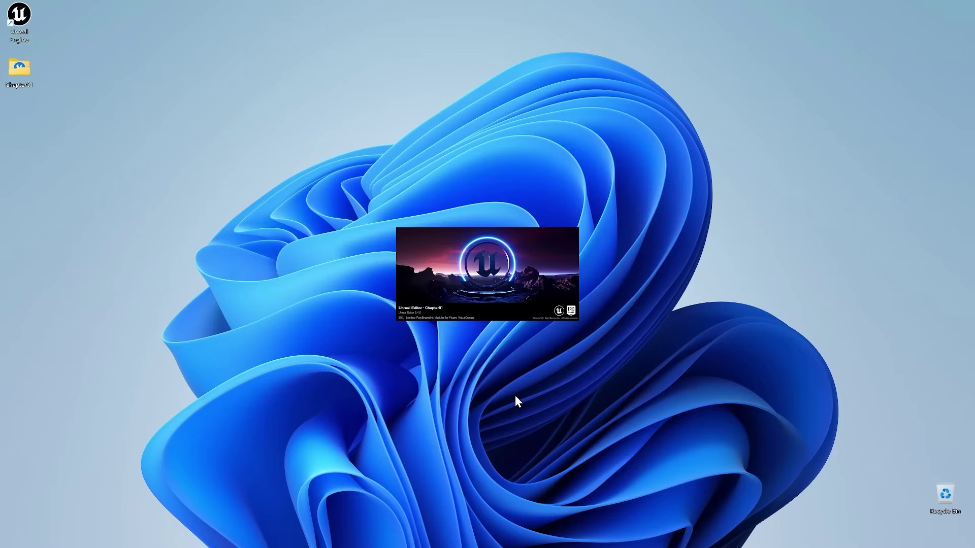
Reopen L_Abandoned_V04 and drag a Water Body Lake from Quick Add into the viewport.
{"action": "left_click", "coordinate": [743, 441]}
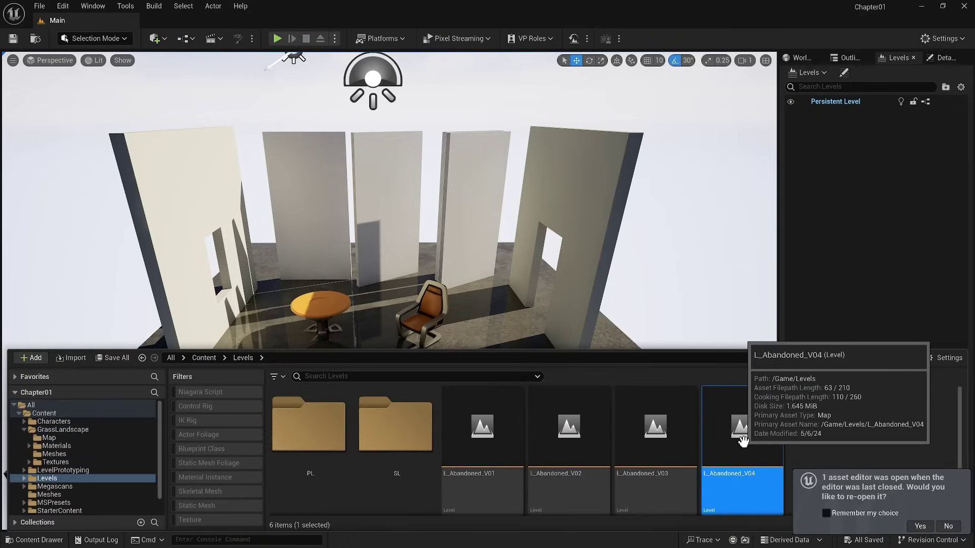
{"action": "double_click", "coordinate": [743, 441]}
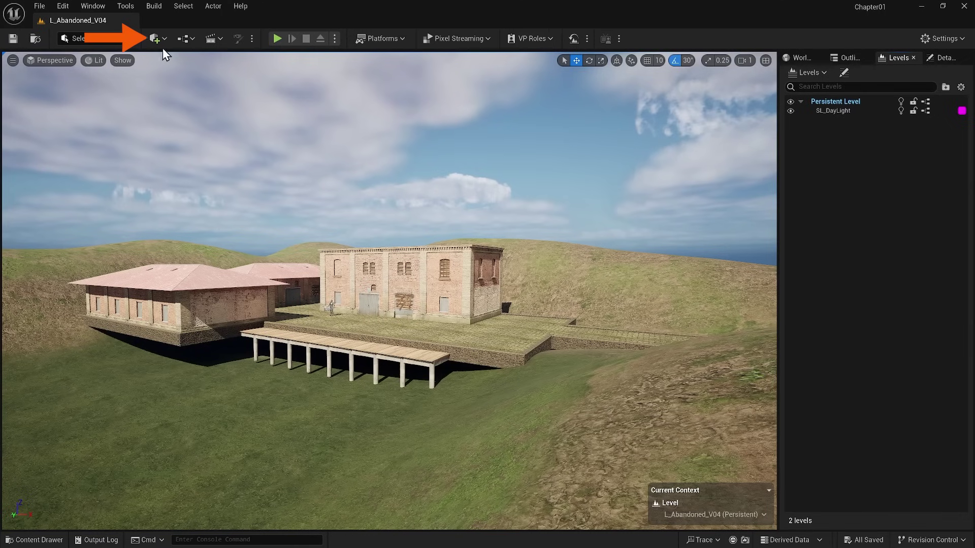
{"action": "left_click", "coordinate": [159, 42]}
{"action": "type", "text": "wat"}
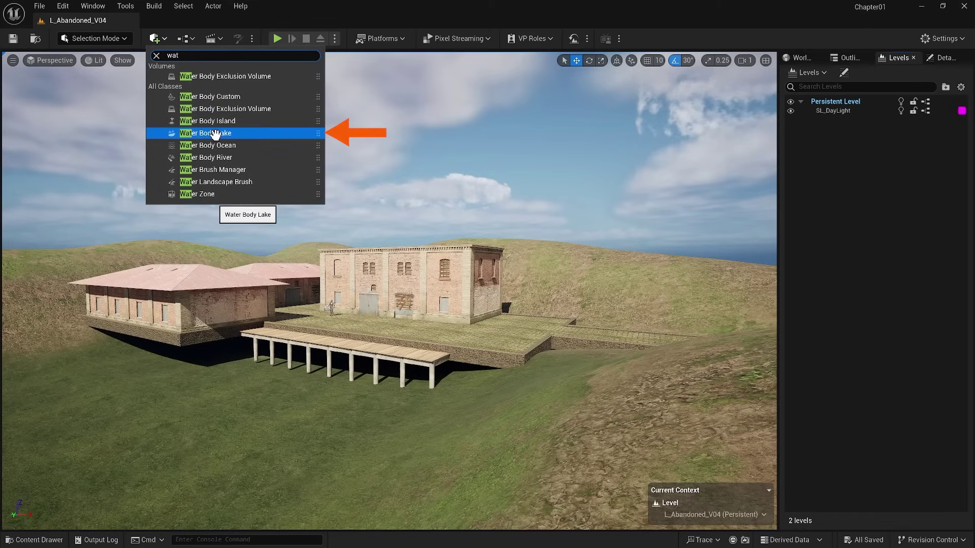
{"action": "left_click_drag", "start_coordinate": [216, 133], "coordinate": [112, 336]}
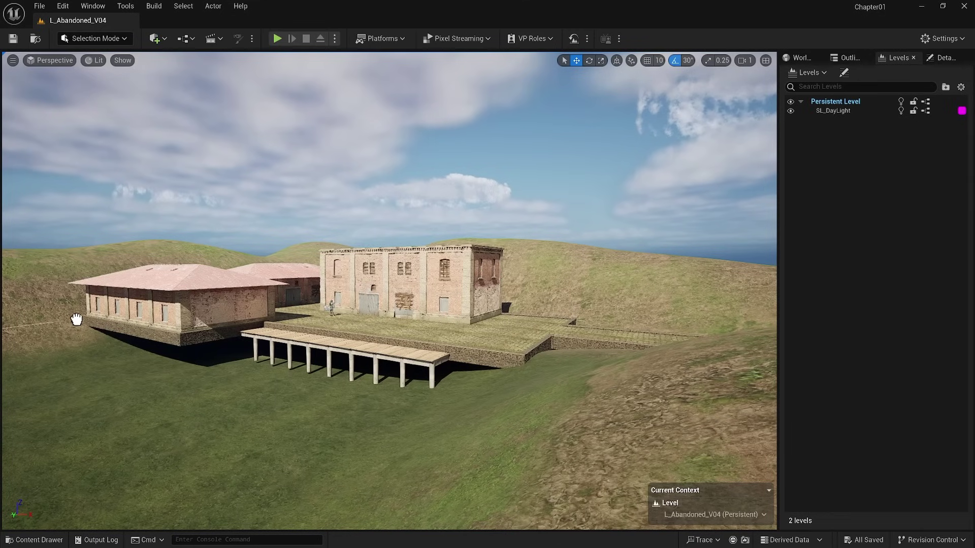
Drop the lake in front of the port buildings, frame it, and lower its left spline point.
{"action": "left_click_drag", "start_coordinate": [69, 320], "coordinate": [68, 320]}
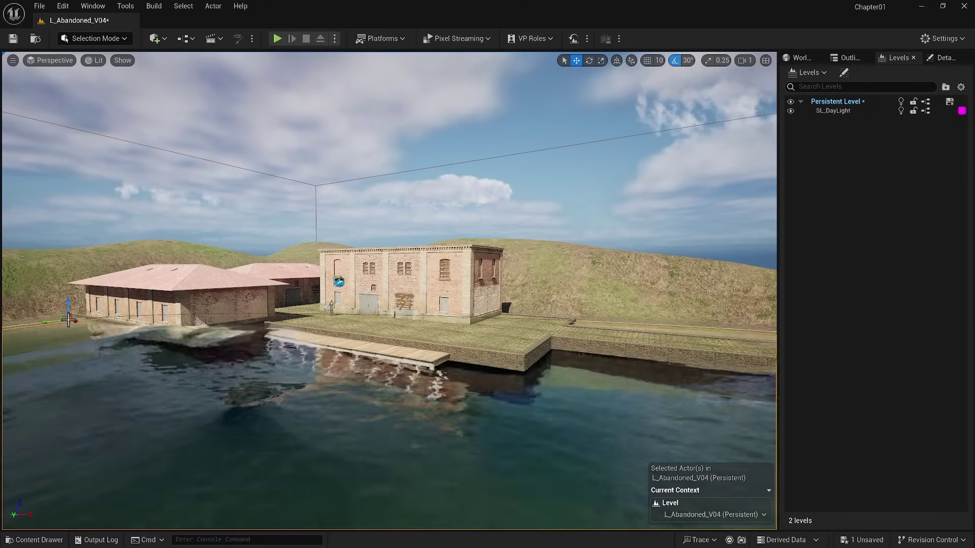
{"action": "right_click_drag", "start_coordinate": [180, 298], "coordinate": [175, 284]}
{"action": "key", "text": "f"}
{"action": "right_click_drag", "start_coordinate": [398, 229], "coordinate": [268, 231]}
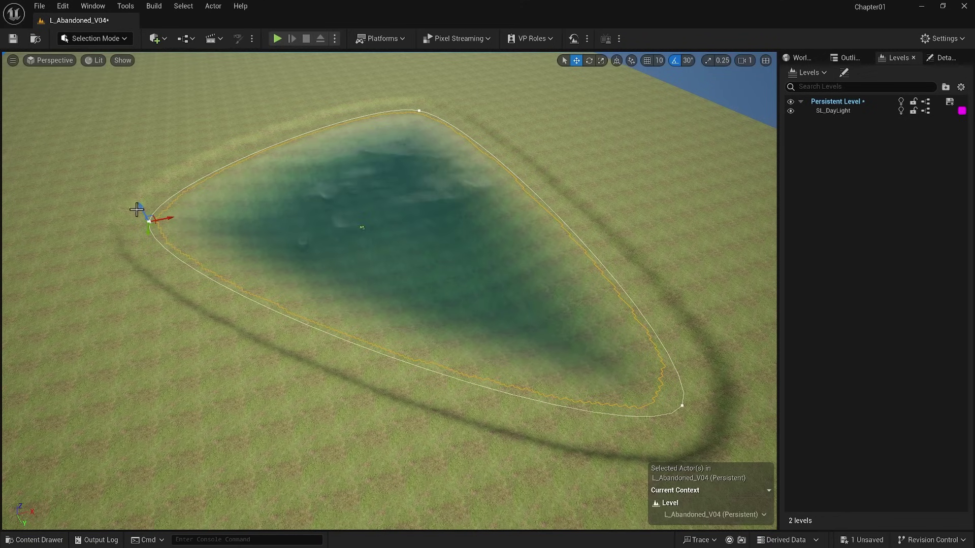
{"action": "right_click_drag", "start_coordinate": [135, 196], "coordinate": [136, 196]}
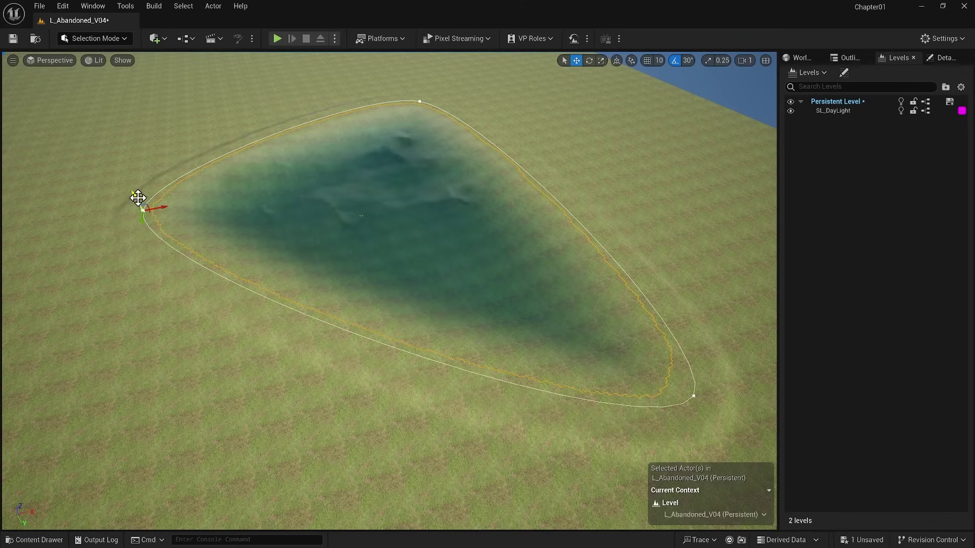
{"action": "left_click_drag", "start_coordinate": [137, 200], "coordinate": [147, 216]}
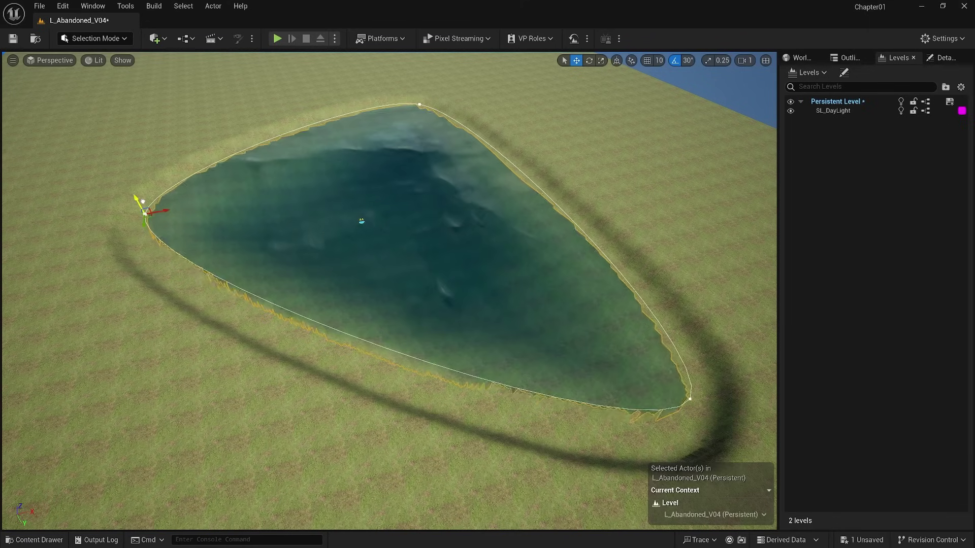
Select Landscape_WaterBrushManager, WaterBodyLake and WaterZone in the collapsed Outliner tree.
{"action": "left_click", "coordinate": [847, 58]}
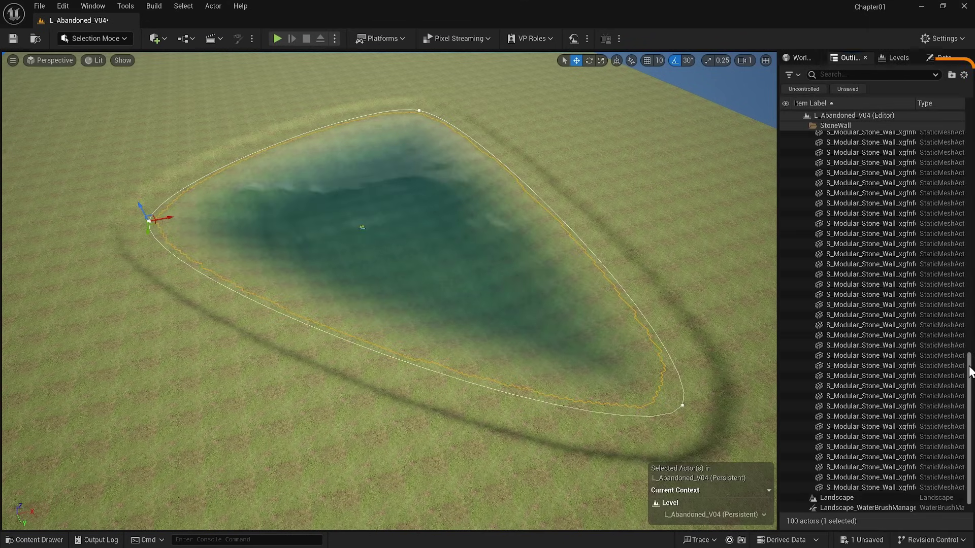
{"action": "left_click", "coordinate": [963, 74]}
{"action": "left_click", "coordinate": [863, 125]}
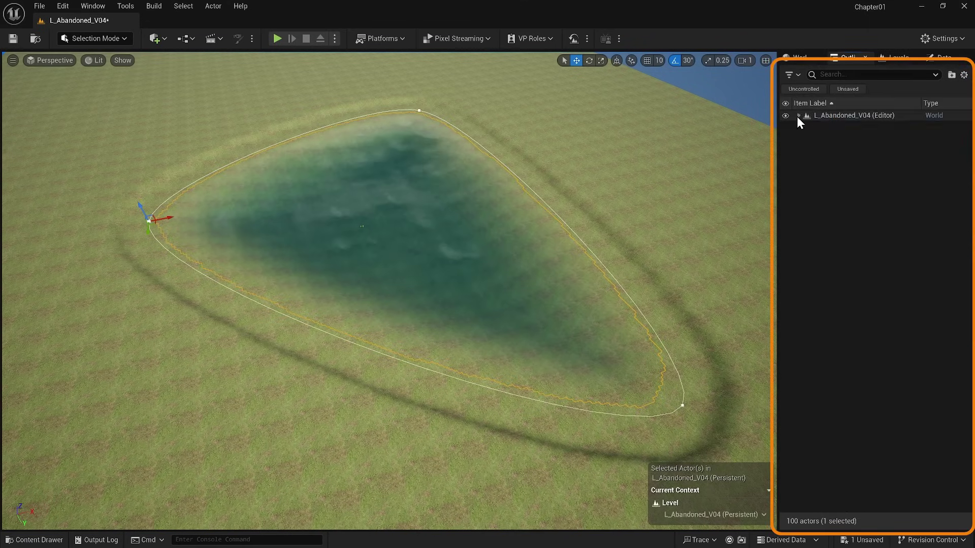
{"action": "left_click", "coordinate": [798, 116]}
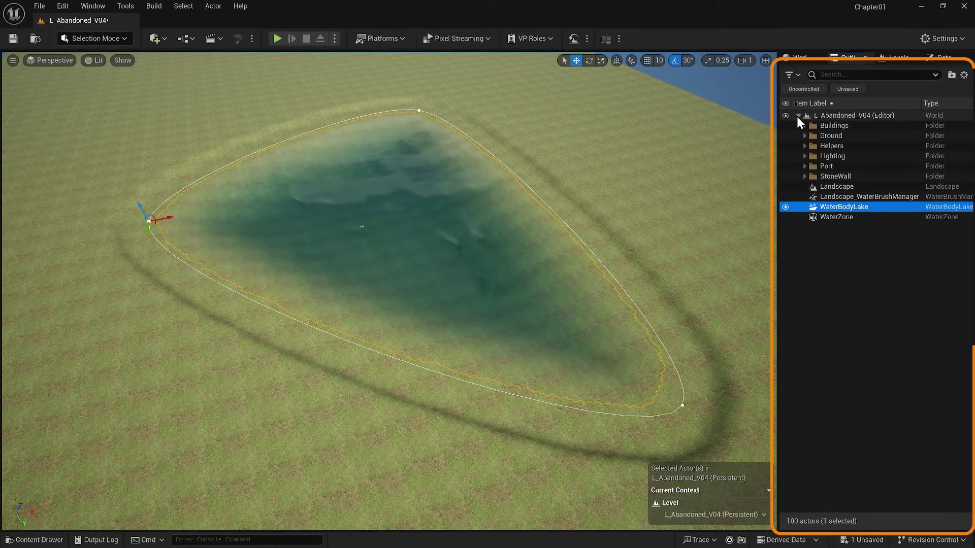
{"action": "left_click", "coordinate": [843, 197], "text": "ctrl"}
{"action": "left_click", "coordinate": [828, 217], "text": "ctrl"}
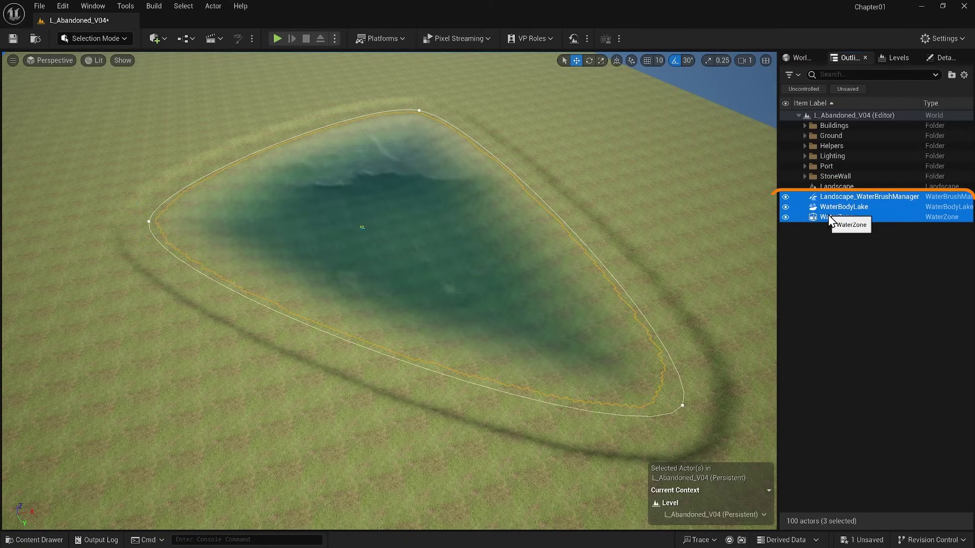
Move the selected water actors into a new folder named Lake, then select WaterBodyLake.
{"action": "right_click", "coordinate": [827, 215]}
{"action": "mouse_move", "coordinate": [802, 505]}
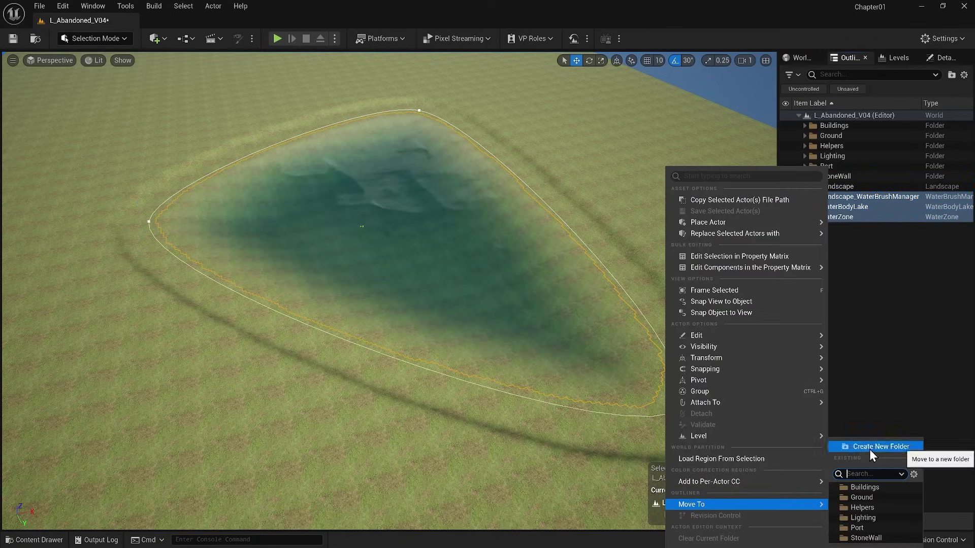
{"action": "left_click", "coordinate": [868, 447]}
{"action": "left_click", "coordinate": [804, 167]}
{"action": "type", "text": "Lake"}
{"action": "key", "text": "Return"}
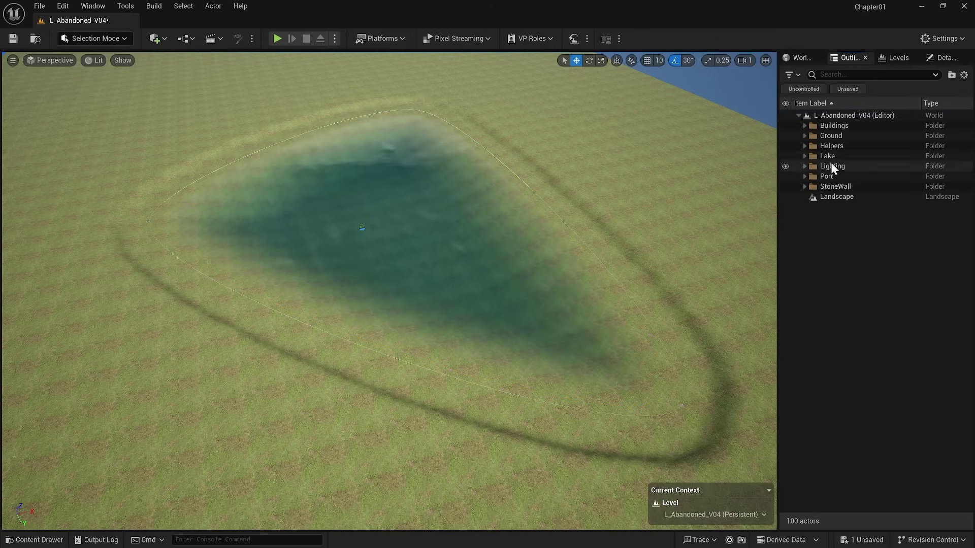
{"action": "left_click", "coordinate": [805, 156]}
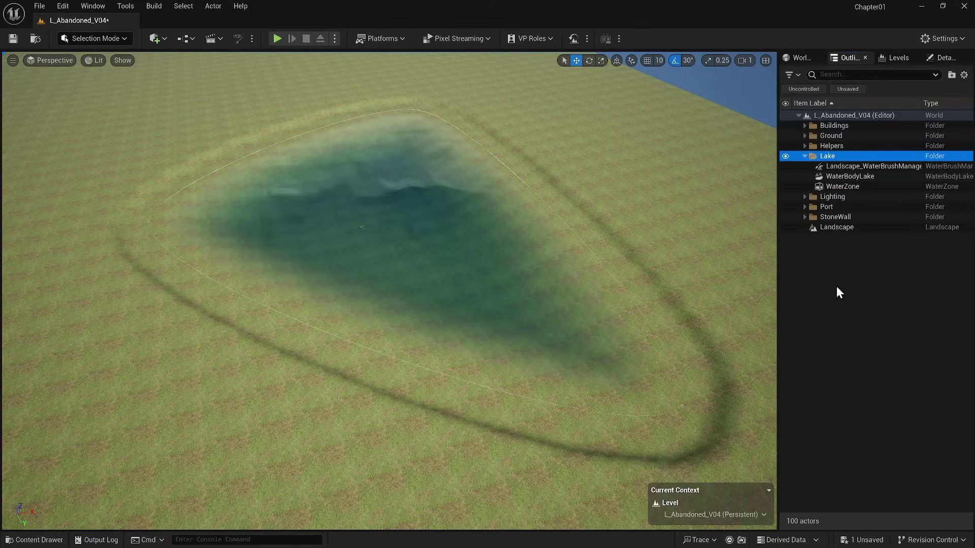
{"action": "left_click", "coordinate": [855, 175]}
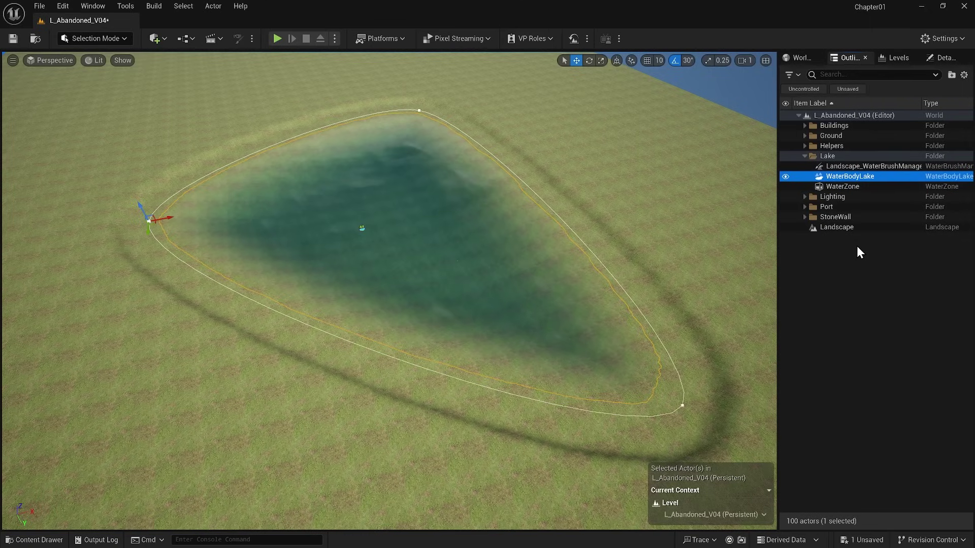
In Details, scrub Wave Attenuation Water Depth down to 240, then up to 10000.
{"action": "left_click", "coordinate": [942, 57]}
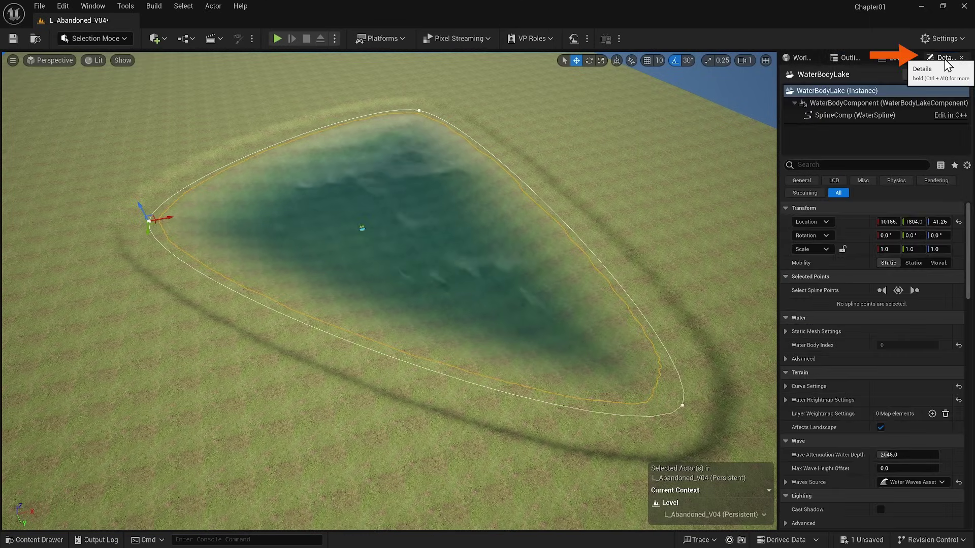
{"action": "scroll", "coordinate": [874, 355], "scroll_direction": "down", "scroll_amount": 15}
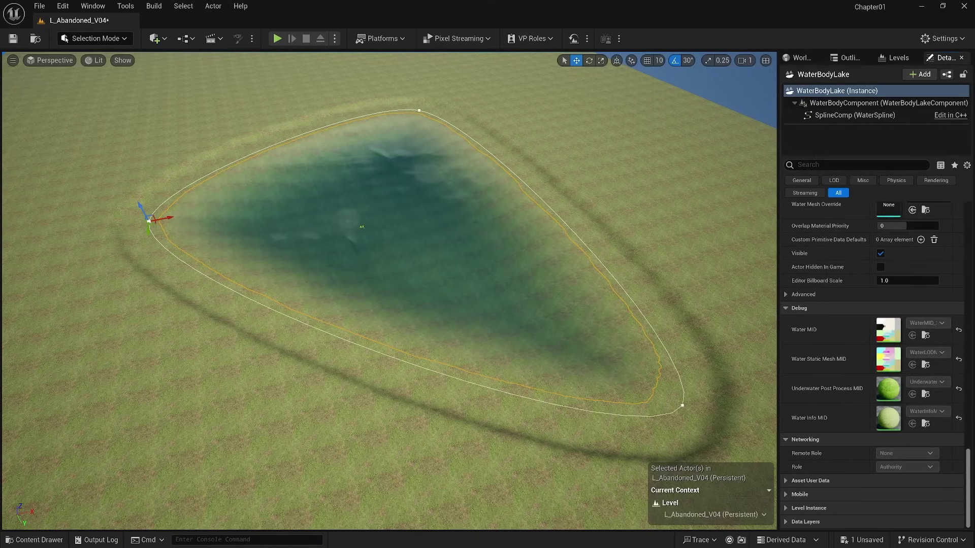
{"action": "scroll", "coordinate": [873, 356], "scroll_direction": "up", "scroll_amount": 15}
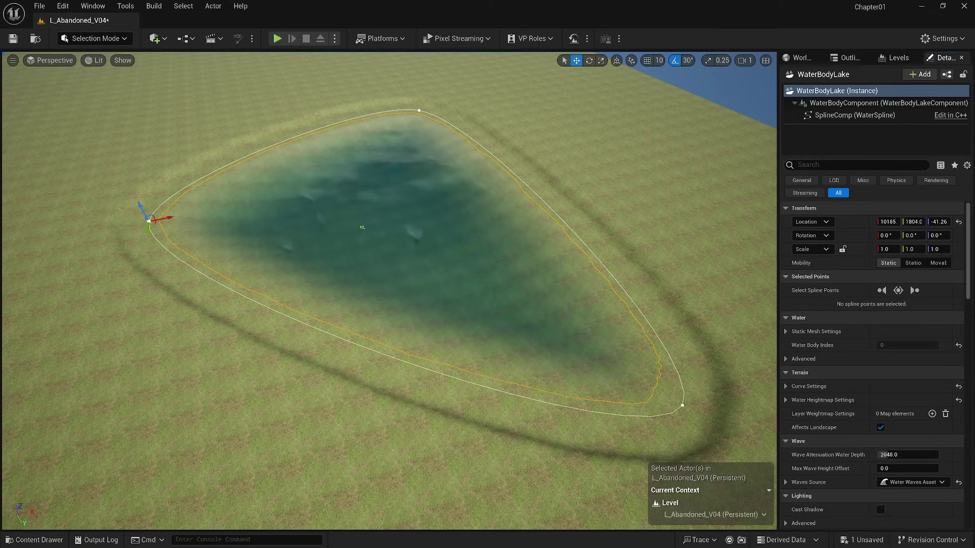
{"action": "scroll", "coordinate": [894, 322], "scroll_direction": "down", "scroll_amount": 5}
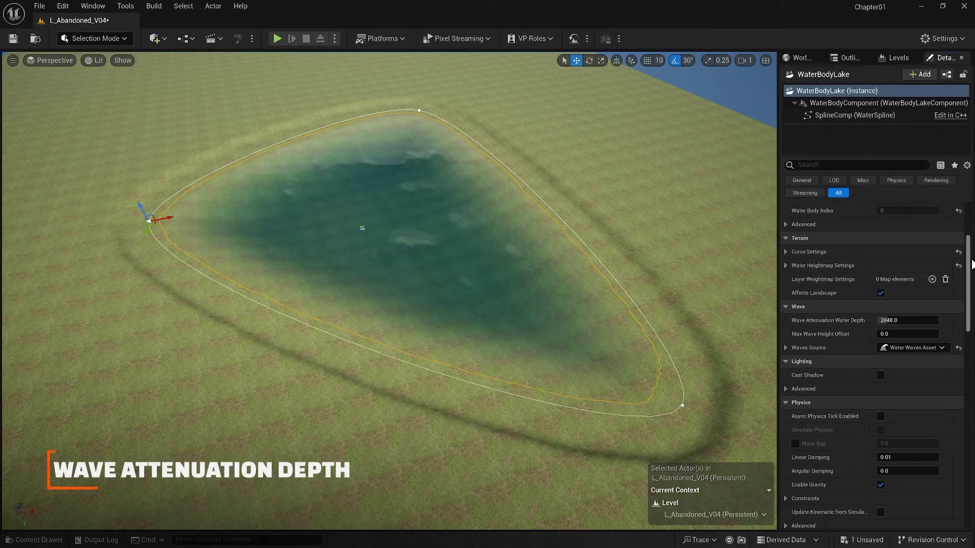
{"action": "left_click_drag", "start_coordinate": [895, 322], "coordinate": [897, 323]}
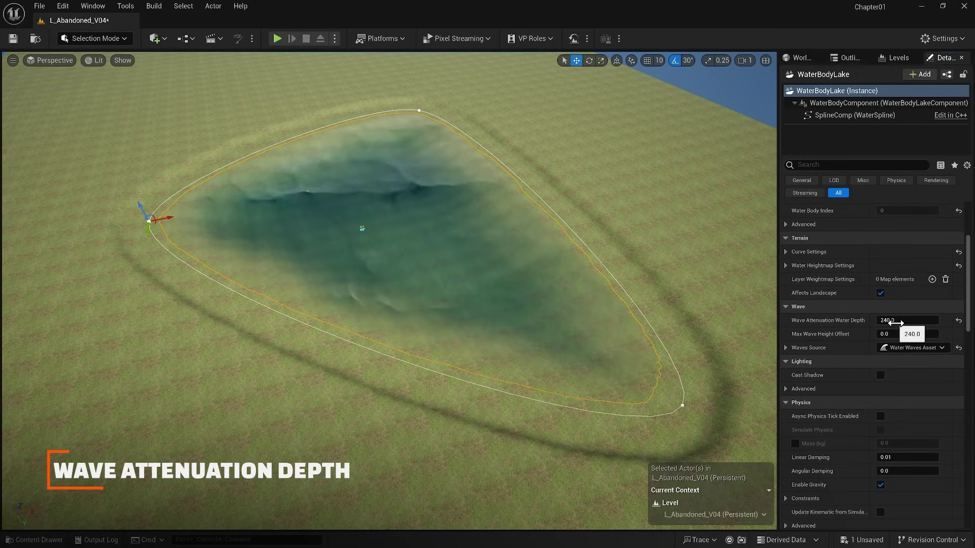
{"action": "left_click_drag", "start_coordinate": [896, 323], "coordinate": [898, 323]}
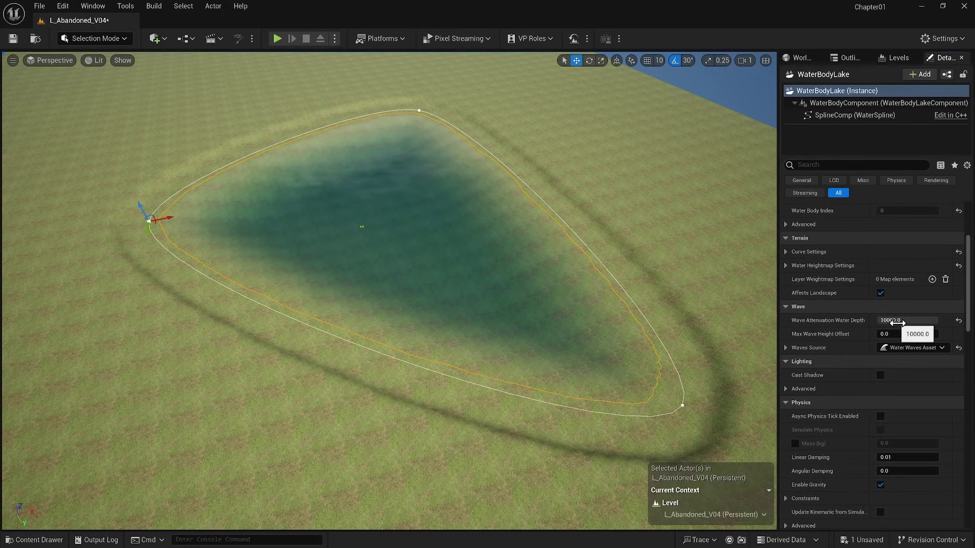
Pull the lake spline's top point down-left and its left point further left.
{"action": "left_click", "coordinate": [849, 115]}
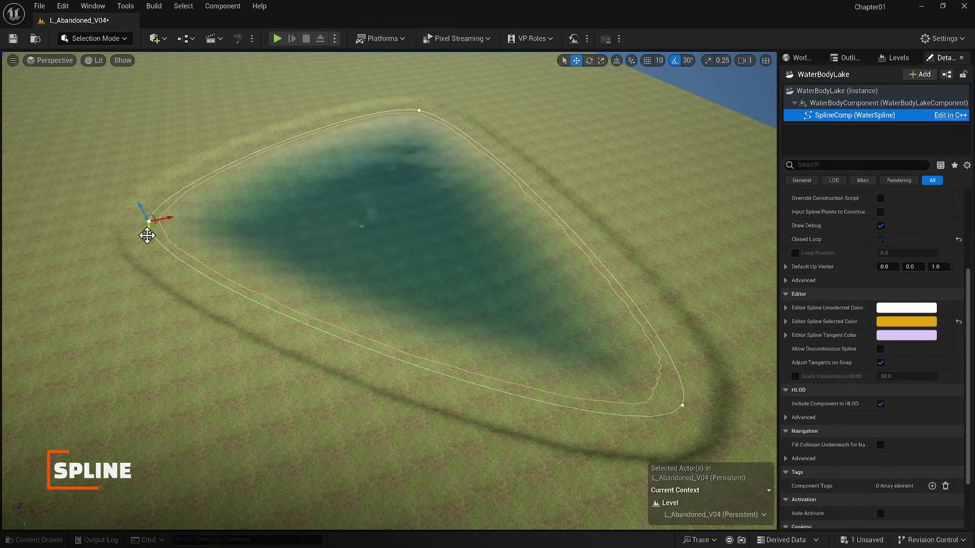
{"action": "left_click", "coordinate": [419, 110]}
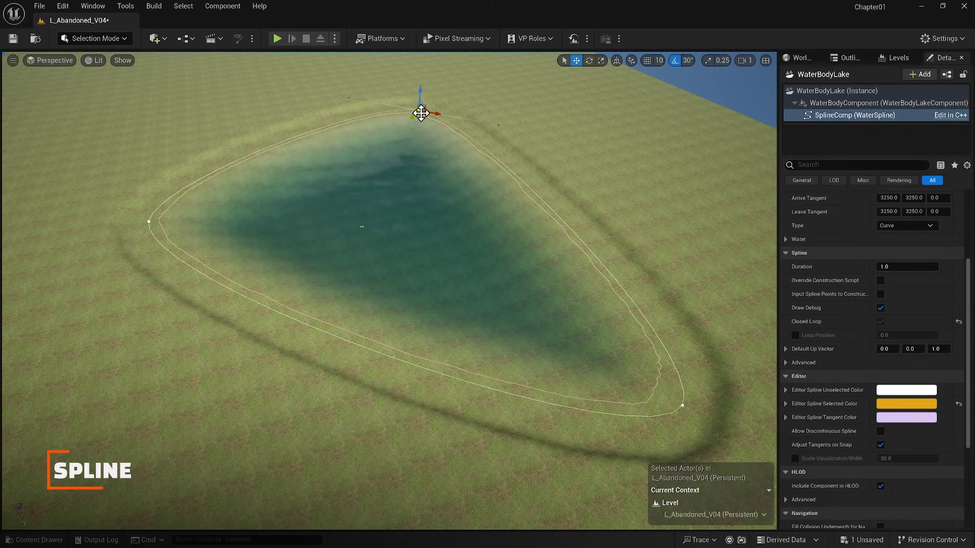
{"action": "left_click_drag", "start_coordinate": [419, 109], "coordinate": [379, 151]}
{"action": "left_click", "coordinate": [147, 223]}
{"action": "left_click_drag", "start_coordinate": [151, 215], "coordinate": [117, 249]}
Adjust the left point's tangent rotation, then duplicate it into a new lower-left spline point.
{"action": "key", "text": "e"}
{"action": "key", "text": "w"}
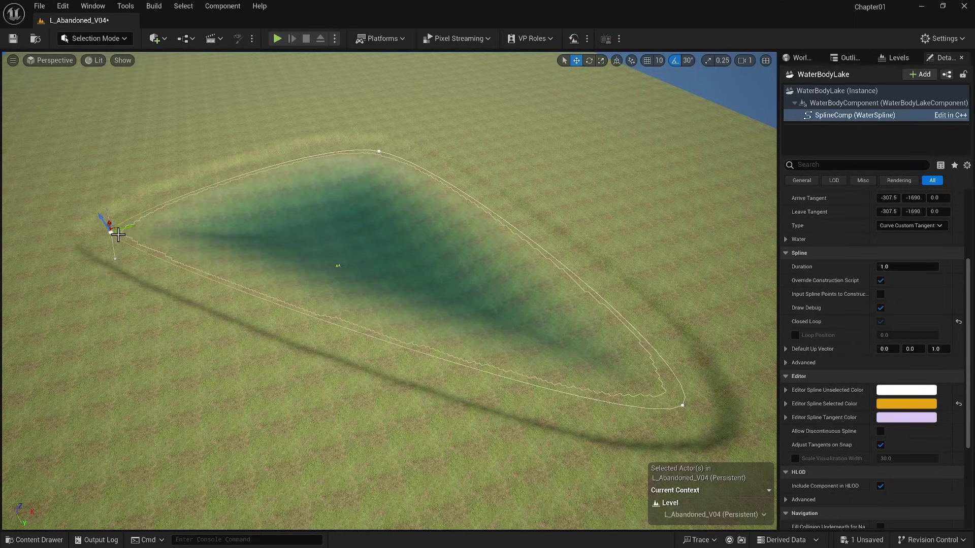
{"action": "left_click_drag", "start_coordinate": [118, 235], "coordinate": [172, 327], "text": "alt"}
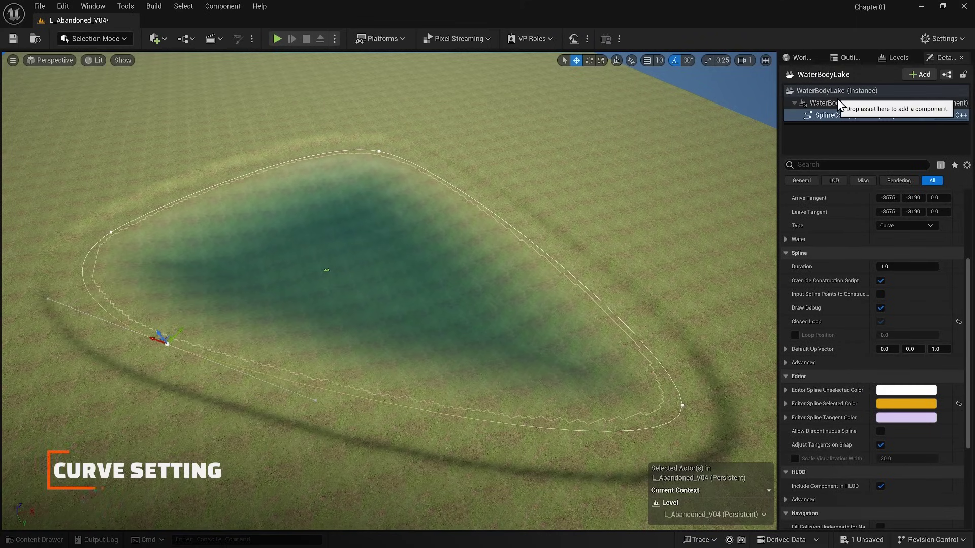
Raise the WaterBodyComponent's terrain Channel Depth to about 1200.
{"action": "left_click", "coordinate": [837, 101]}
{"action": "left_click_drag", "start_coordinate": [968, 264], "coordinate": [972, 311]}
{"action": "scroll", "coordinate": [879, 422], "scroll_direction": "down", "scroll_amount": 1}
{"action": "left_click", "coordinate": [786, 249]}
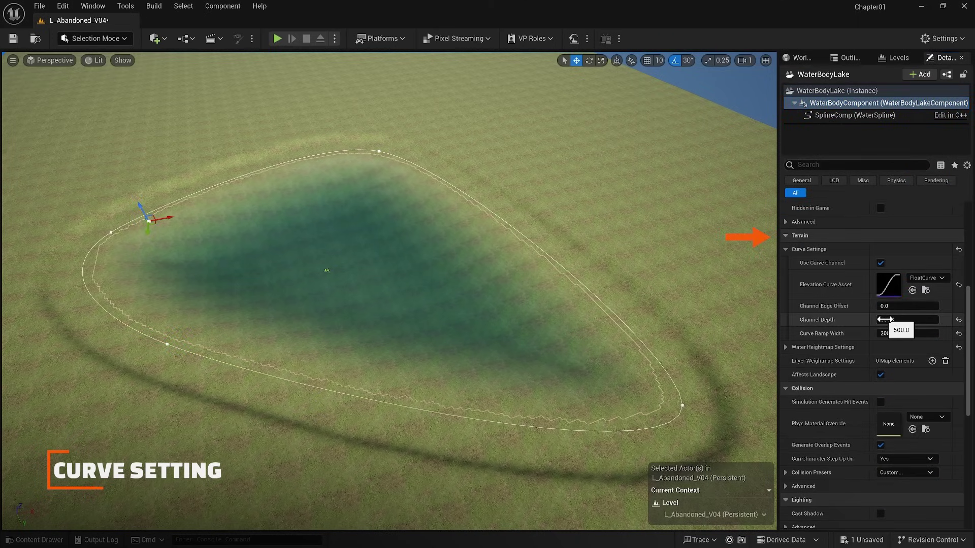
{"action": "left_click_drag", "start_coordinate": [885, 319], "coordinate": [900, 333]}
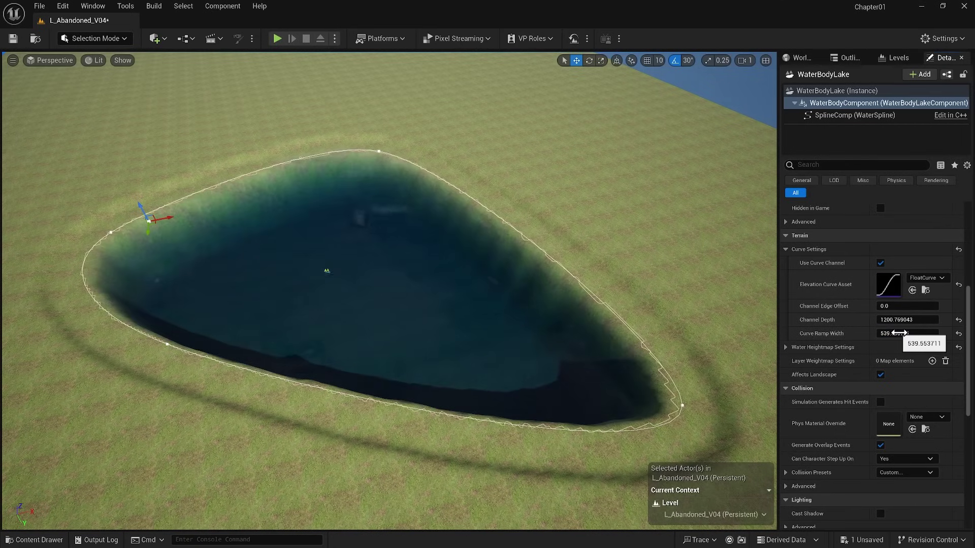
Under Falloff Settings, set Falloff Angle to about 71 and Edge Offset to about 401.
{"action": "left_click", "coordinate": [787, 348]}
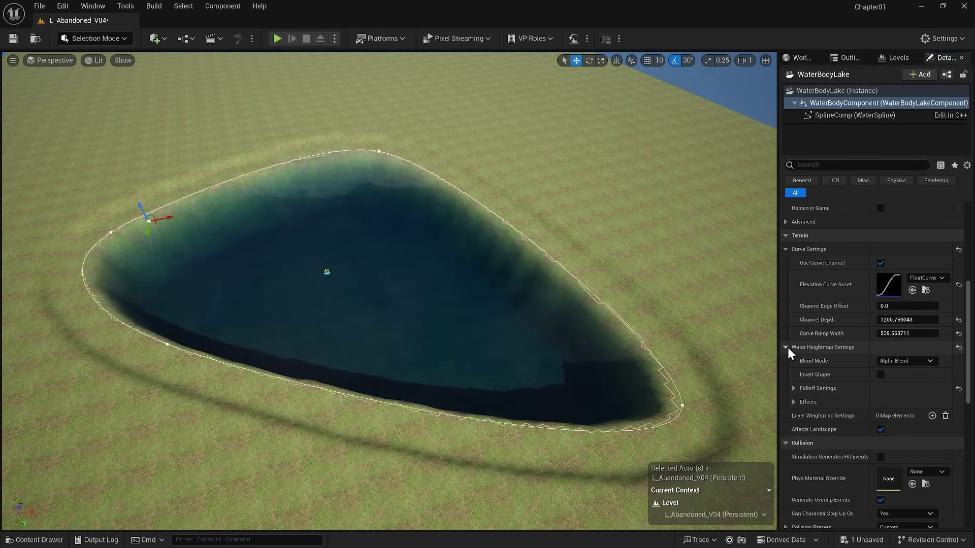
{"action": "left_click", "coordinate": [793, 389]}
{"action": "left_click_drag", "start_coordinate": [894, 443], "coordinate": [891, 416]}
{"action": "left_click_drag", "start_coordinate": [893, 443], "coordinate": [900, 442]}
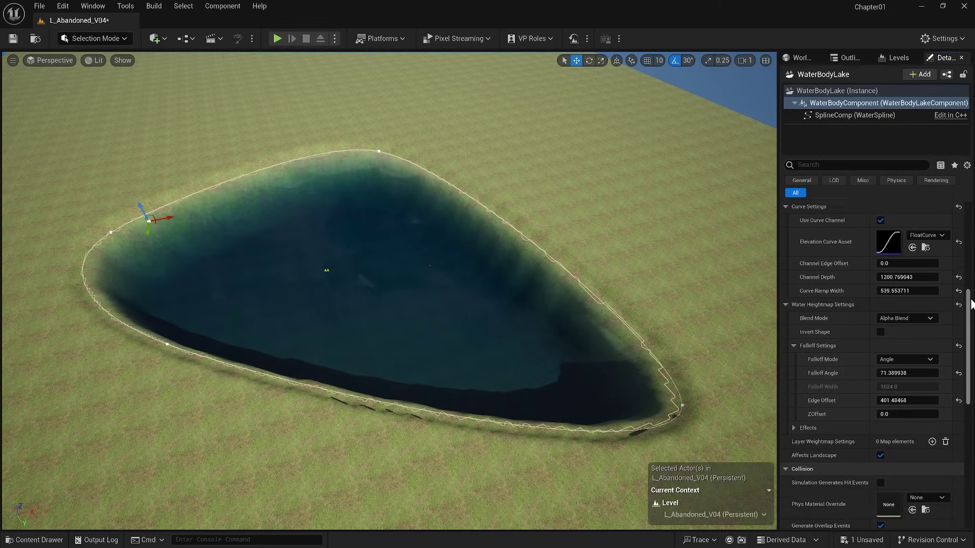
{"action": "left_click_drag", "start_coordinate": [971, 308], "coordinate": [946, 203]}
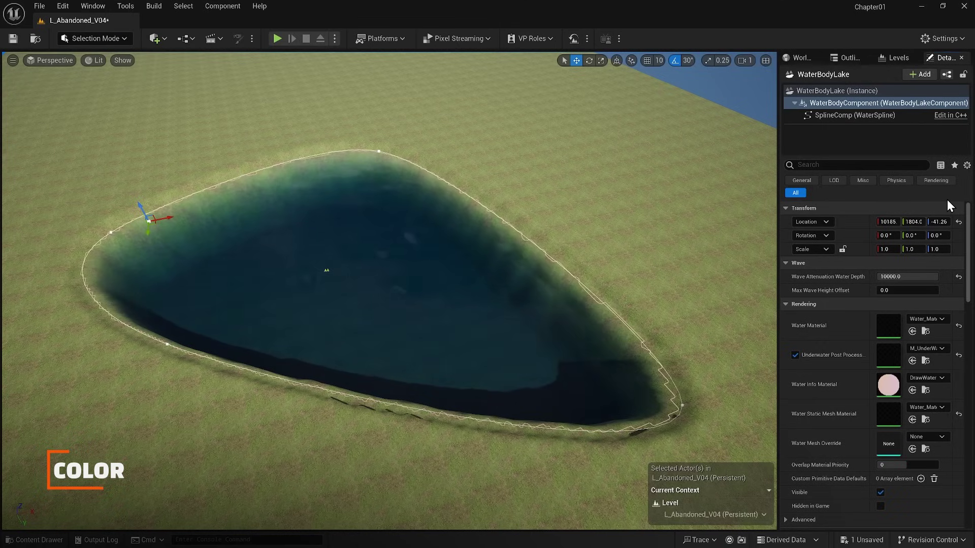
Open Water_Material_Lake from the Content Browser and expand its Global Vector Parameter Values.
{"action": "left_click", "coordinate": [926, 331]}
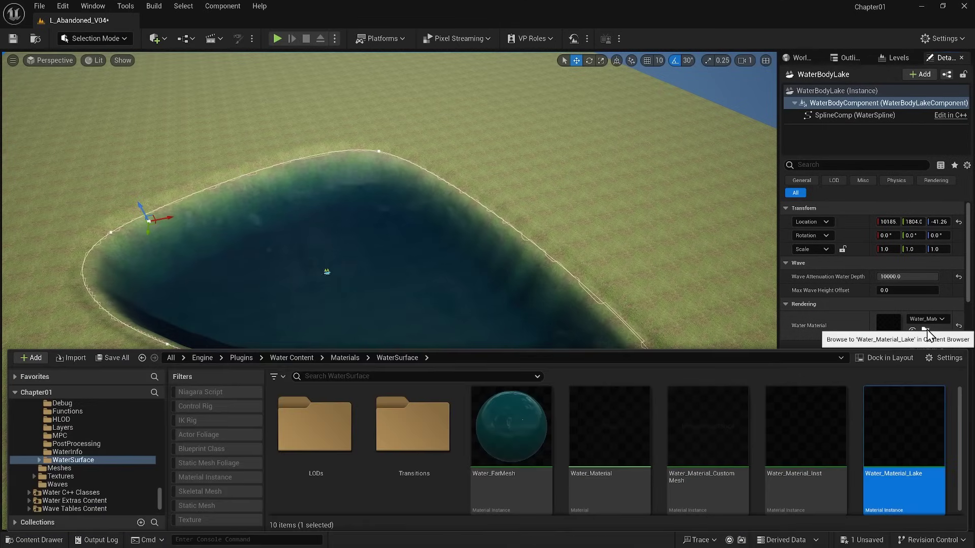
{"action": "double_click", "coordinate": [921, 447]}
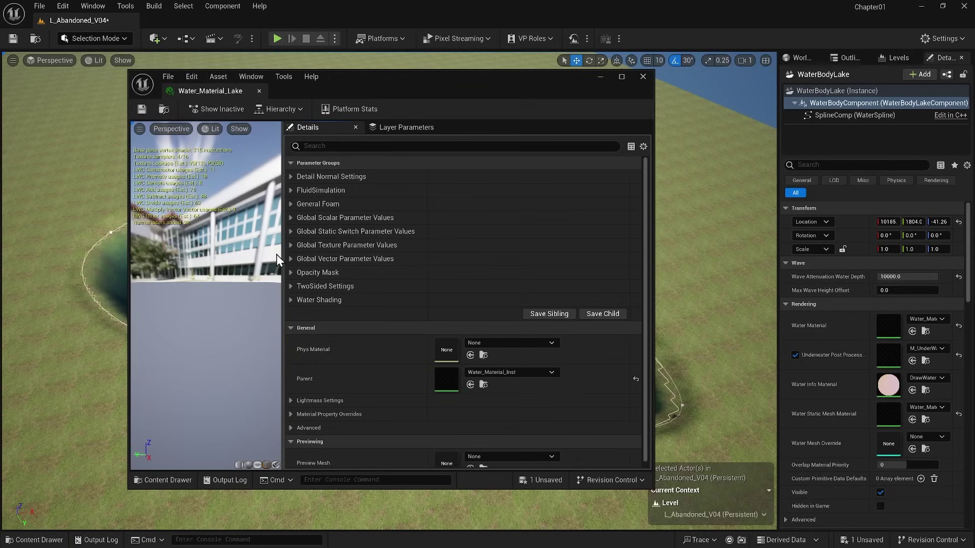
{"action": "left_click", "coordinate": [293, 259]}
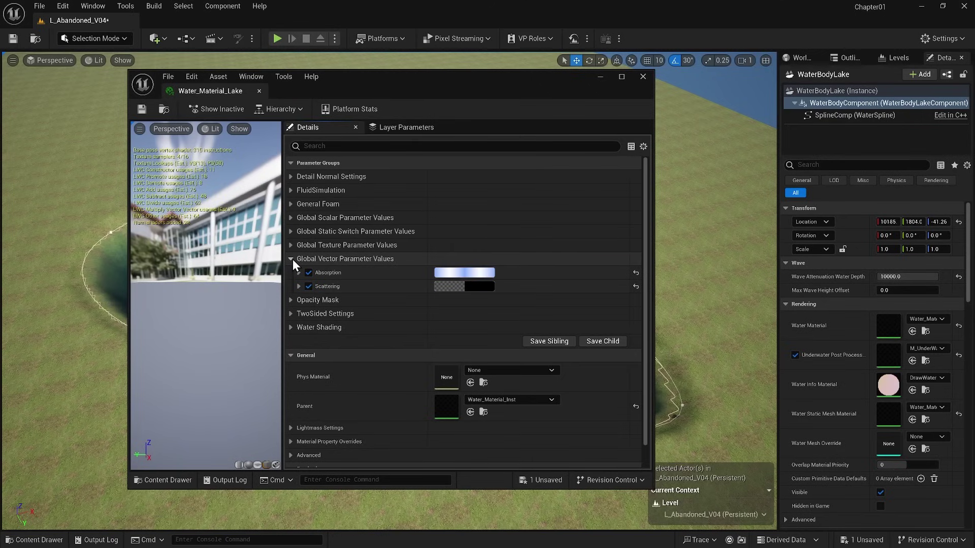
Test a pink Absorption colour, then reset Absorption to its default blue and enable its override.
{"action": "left_click_drag", "start_coordinate": [406, 79], "coordinate": [215, 106]}
{"action": "left_click_drag", "start_coordinate": [96, 153], "coordinate": [192, 152]}
{"action": "left_click_drag", "start_coordinate": [297, 206], "coordinate": [348, 200]}
{"action": "left_click_drag", "start_coordinate": [191, 216], "coordinate": [210, 213]}
{"action": "left_click_drag", "start_coordinate": [319, 106], "coordinate": [123, 102]}
{"action": "left_click", "coordinate": [198, 295]}
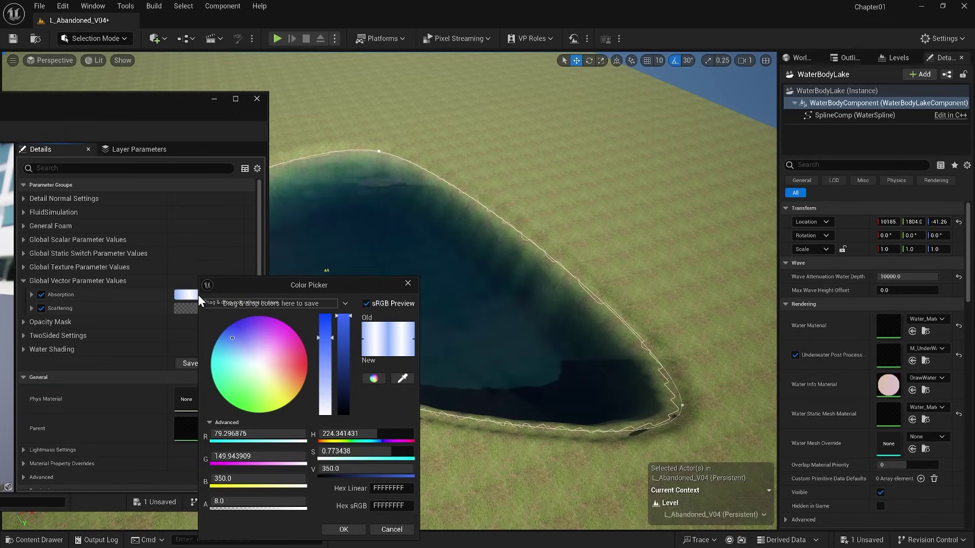
{"action": "left_click_drag", "start_coordinate": [266, 349], "coordinate": [288, 346]}
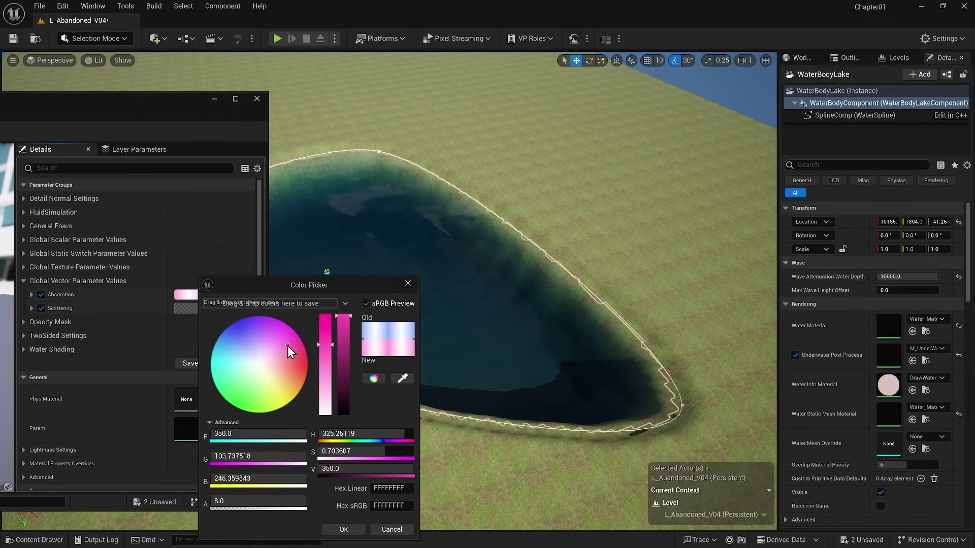
{"action": "left_click", "coordinate": [344, 530]}
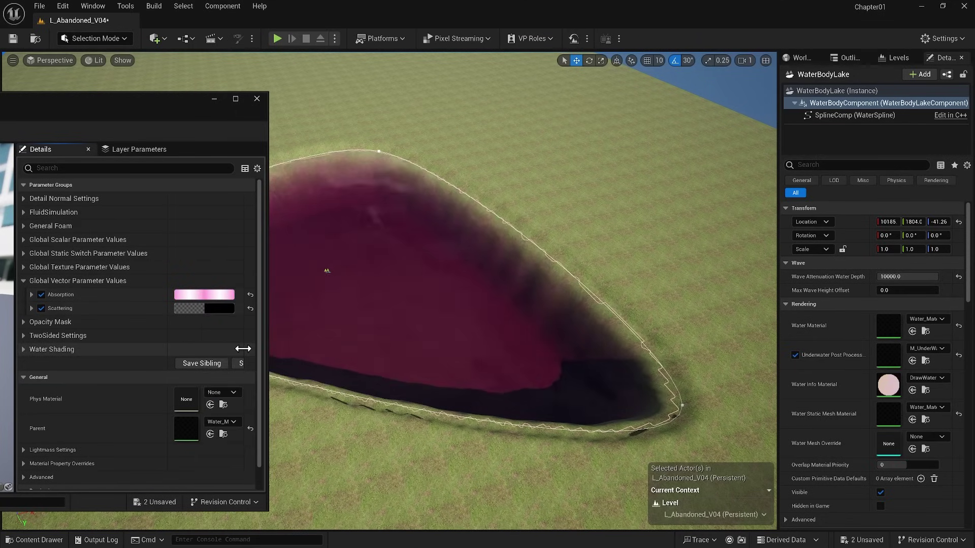
{"action": "left_click", "coordinate": [249, 294]}
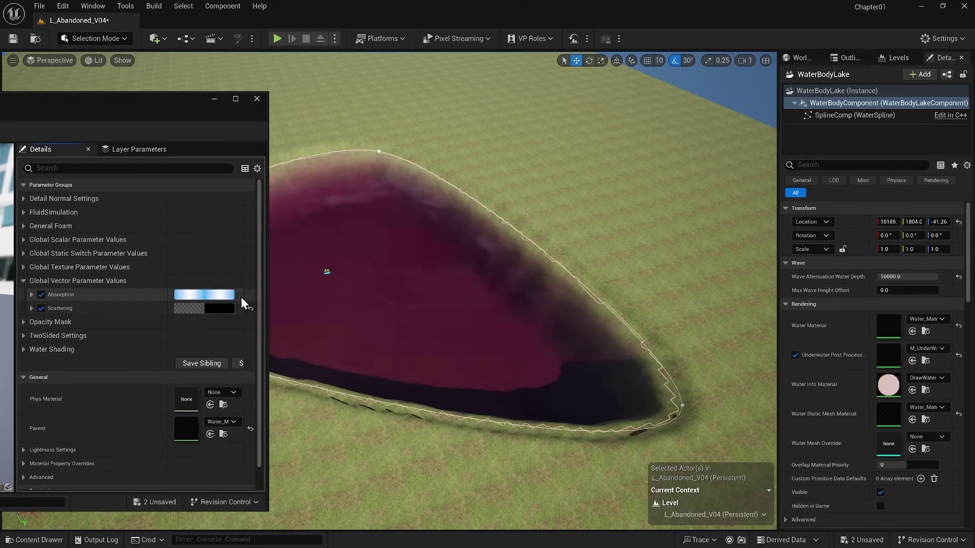
{"action": "left_click", "coordinate": [41, 294]}
Try a grey Scattering colour, reset it to default, then set Scattering to black.
{"action": "left_click", "coordinate": [214, 306]}
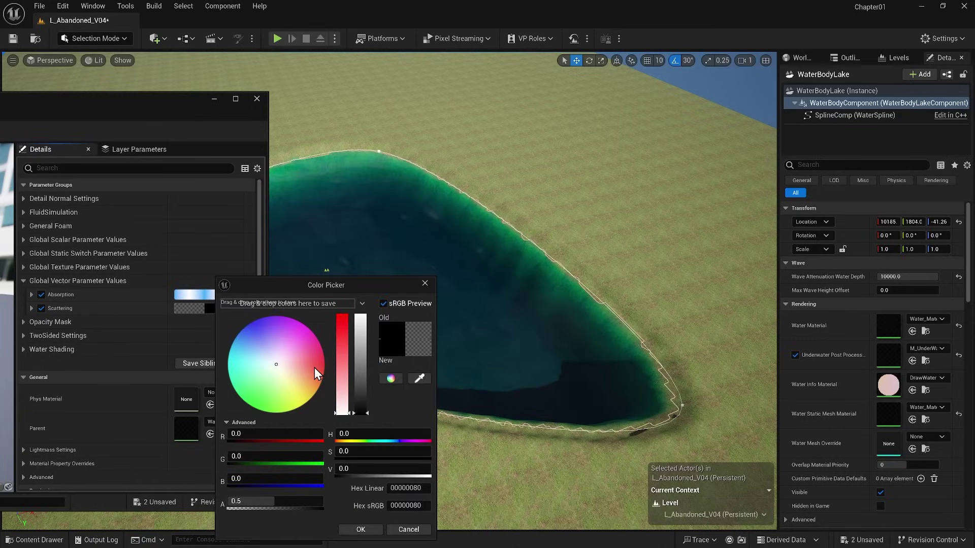
{"action": "left_click", "coordinate": [362, 373]}
{"action": "left_click", "coordinate": [360, 529]}
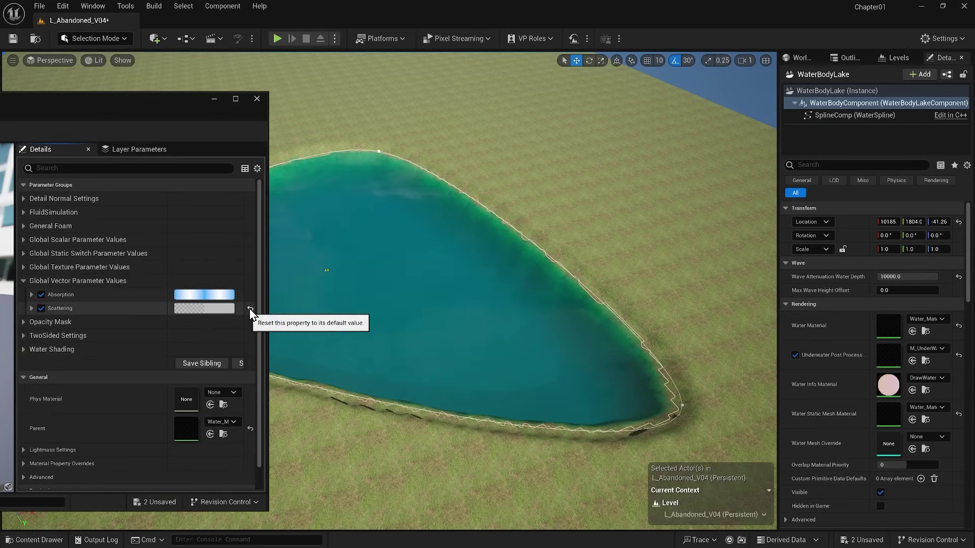
{"action": "left_click", "coordinate": [250, 308]}
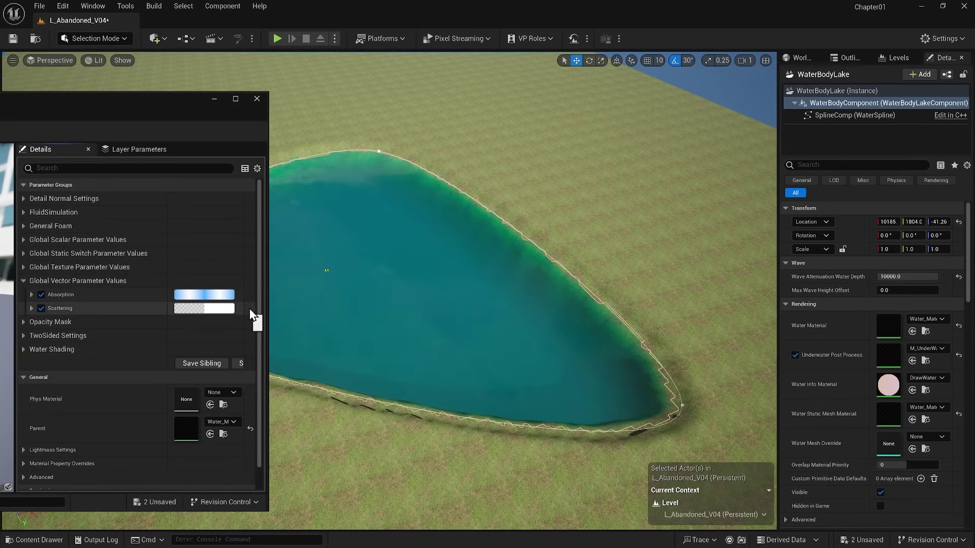
{"action": "left_click", "coordinate": [204, 309]}
{"action": "left_click", "coordinate": [354, 412]}
{"action": "left_click", "coordinate": [355, 530]}
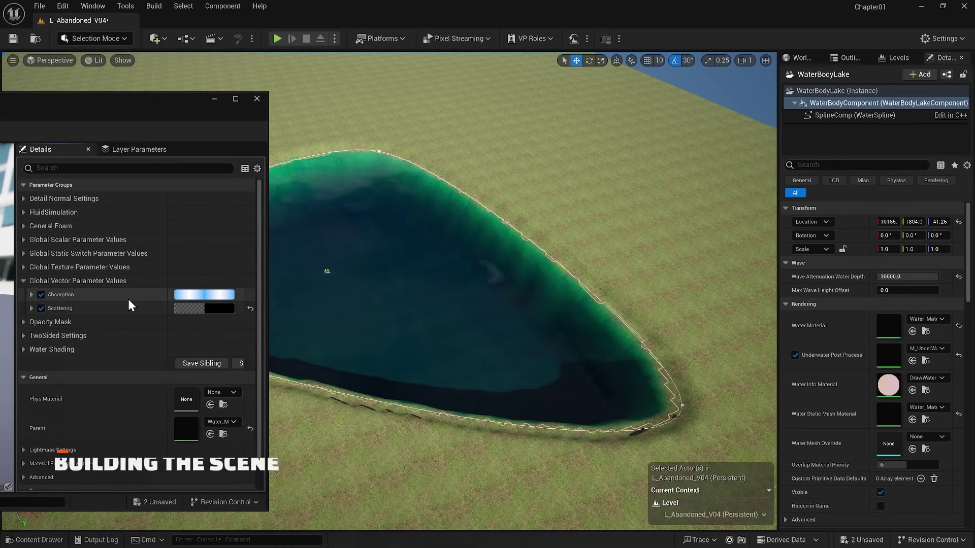
Delete the three old lake actors, including WaterZone and the water brush manager.
{"action": "left_click", "coordinate": [257, 99]}
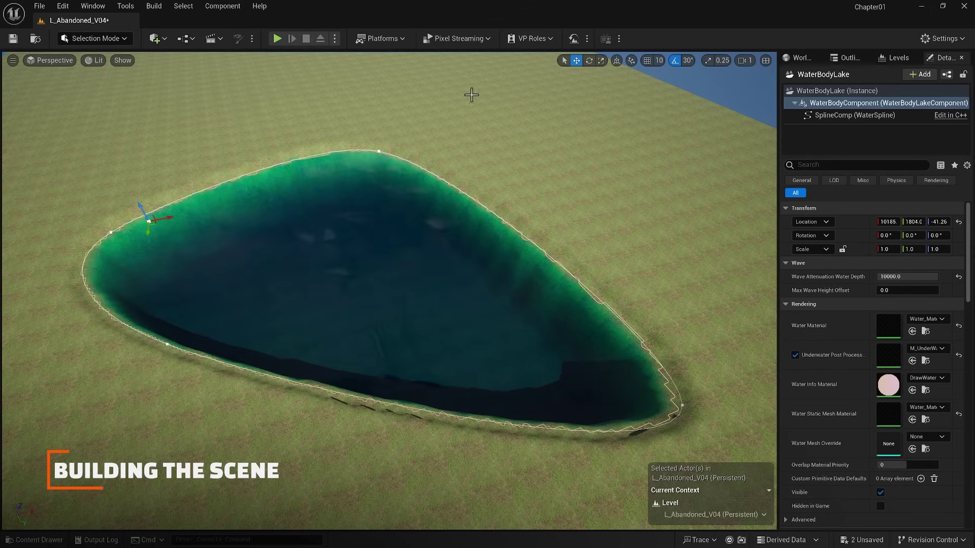
{"action": "left_click", "coordinate": [843, 57]}
{"action": "left_click", "coordinate": [843, 187]}
{"action": "left_click", "coordinate": [845, 169], "text": "shift"}
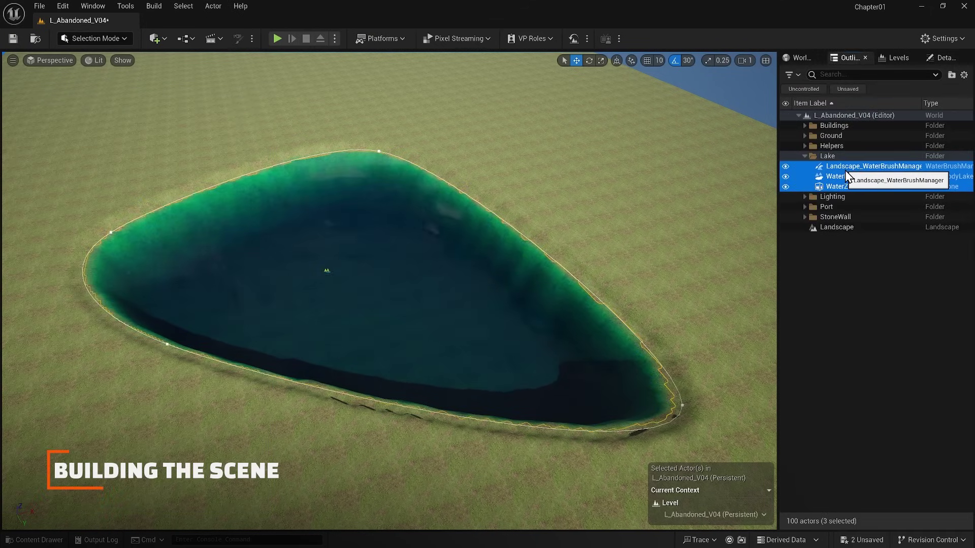
{"action": "key", "text": "Delete"}
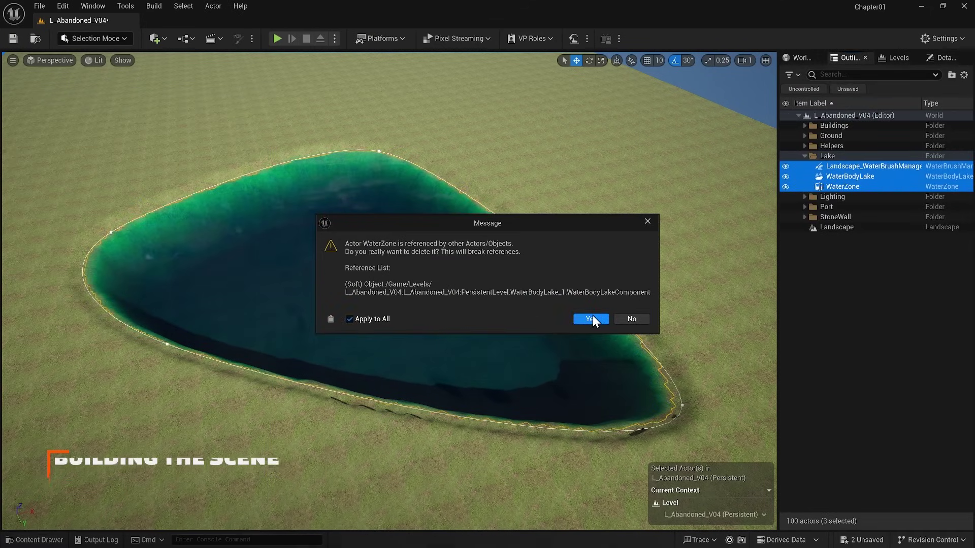
{"action": "left_click", "coordinate": [591, 319]}
{"action": "left_click", "coordinate": [554, 318]}
Add a Water Body Lake via the 'wat' search onto the hillside below the buildings.
{"action": "left_click_drag", "start_coordinate": [262, 186], "coordinate": [166, 63]}
{"action": "left_click", "coordinate": [153, 38]}
{"action": "type", "text": "wat"}
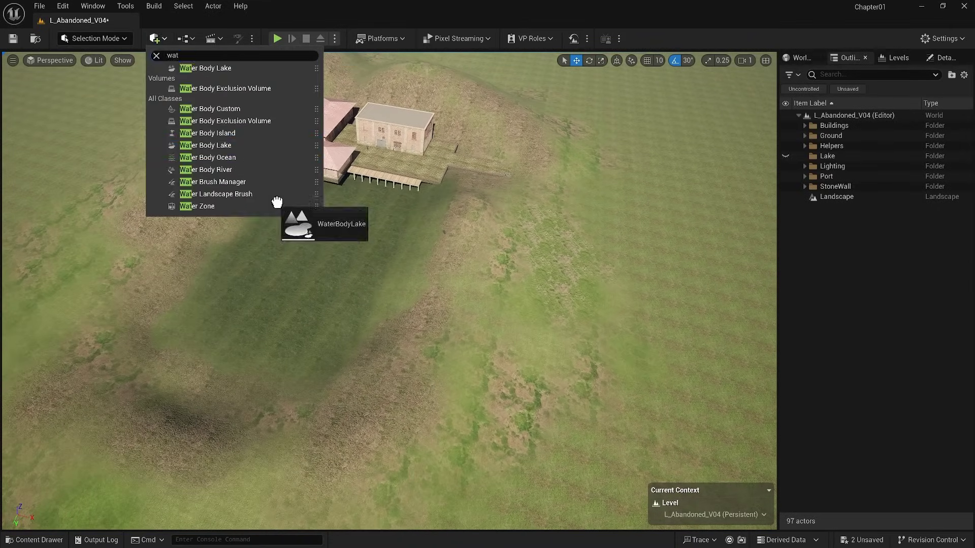
{"action": "left_click_drag", "start_coordinate": [206, 146], "coordinate": [290, 224]}
{"action": "left_click_drag", "start_coordinate": [190, 163], "coordinate": [208, 193]}
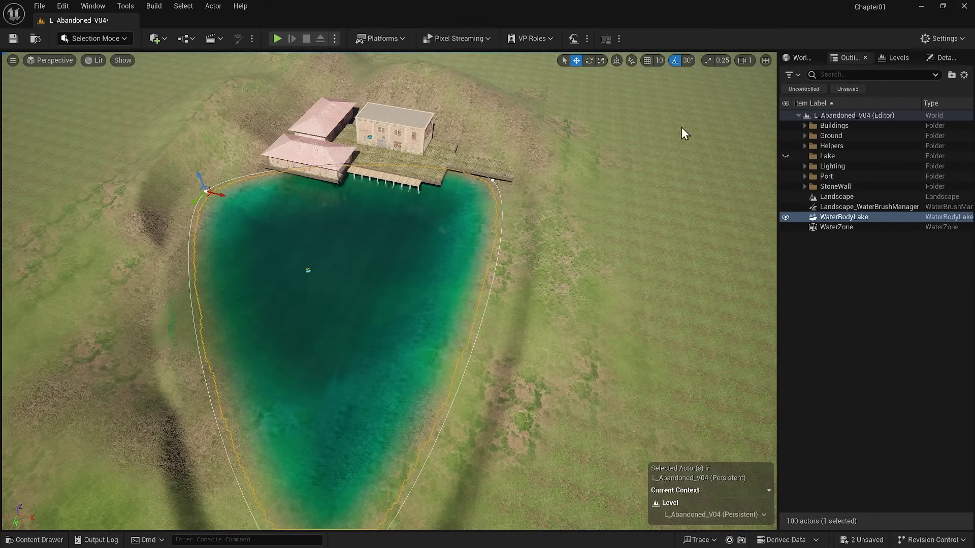
Move the lake's first spline point and pier-side point, and add a point widening it leftward.
{"action": "left_click", "coordinate": [945, 58]}
{"action": "left_click", "coordinate": [855, 116]}
{"action": "left_click", "coordinate": [208, 193]}
{"action": "left_click", "coordinate": [205, 193]}
{"action": "left_click_drag", "start_coordinate": [215, 189], "coordinate": [252, 170]}
{"action": "left_click", "coordinate": [495, 185]}
{"action": "mouse_move", "coordinate": [492, 186]}
{"action": "left_mouse_down"}
{"action": "mouse_move", "coordinate": [462, 209]}
{"action": "mouse_move", "coordinate": [480, 202]}
{"action": "left_mouse_up"}
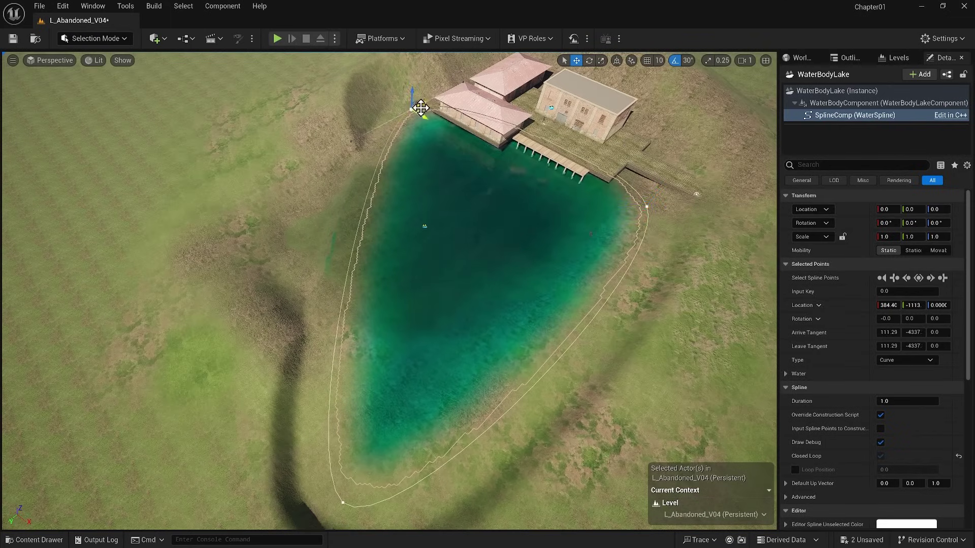
{"action": "left_click_drag", "start_coordinate": [420, 108], "coordinate": [178, 224], "text": "alt"}
{"action": "right_click_drag", "start_coordinate": [178, 223], "coordinate": [374, 113]}
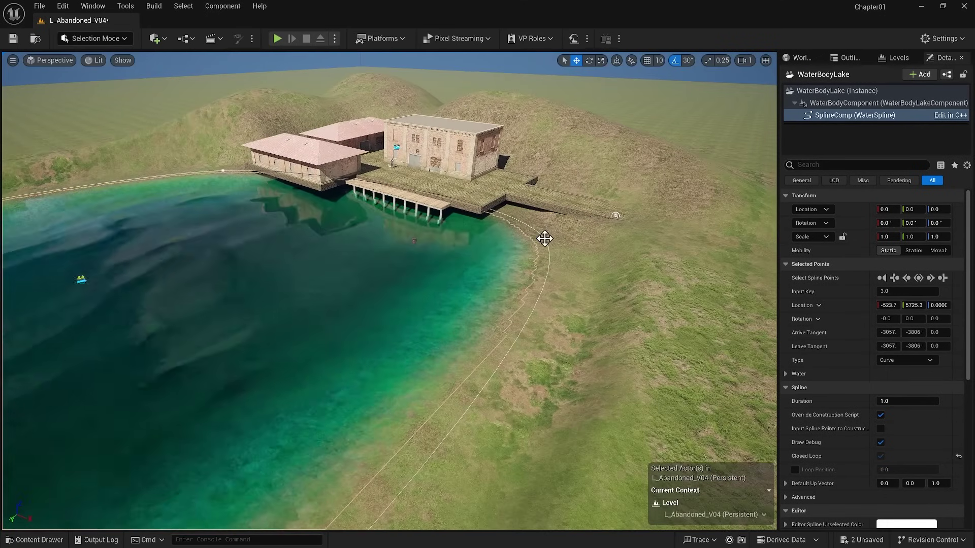
Pull the shoreline points toward the buildings and far side, then return to bookmark 1.
{"action": "right_click_drag", "start_coordinate": [514, 245], "coordinate": [587, 235]}
{"action": "left_click", "coordinate": [585, 254]}
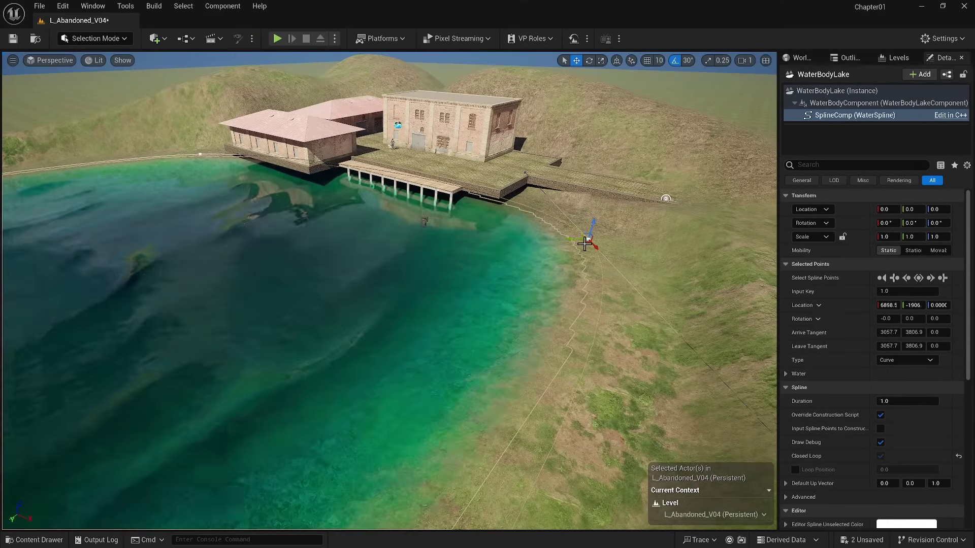
{"action": "left_click_drag", "start_coordinate": [582, 257], "coordinate": [584, 243]}
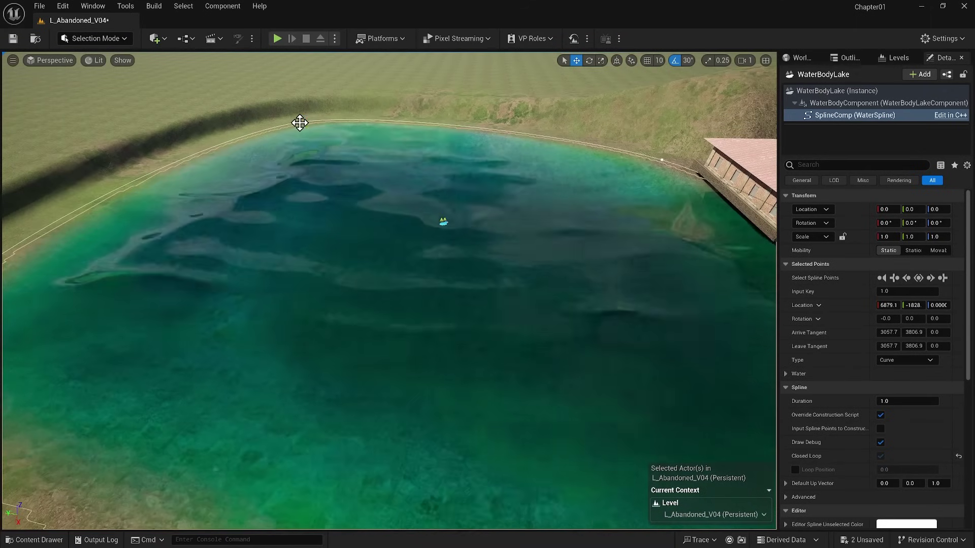
{"action": "left_click", "coordinate": [305, 123]}
{"action": "right_click_drag", "start_coordinate": [309, 123], "coordinate": [365, 250]}
{"action": "left_click_drag", "start_coordinate": [474, 115], "coordinate": [374, 94]}
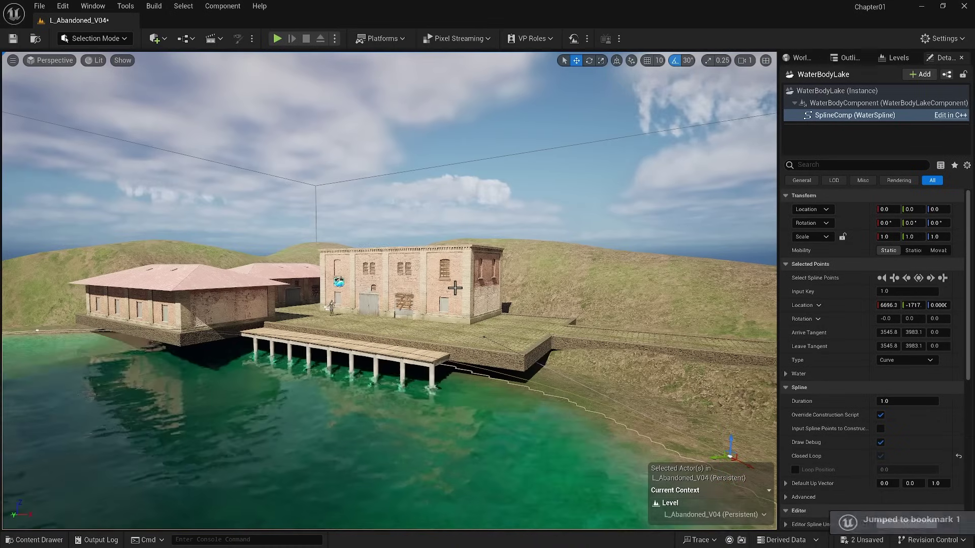
{"action": "key", "text": "1"}
{"action": "left_click", "coordinate": [863, 103]}
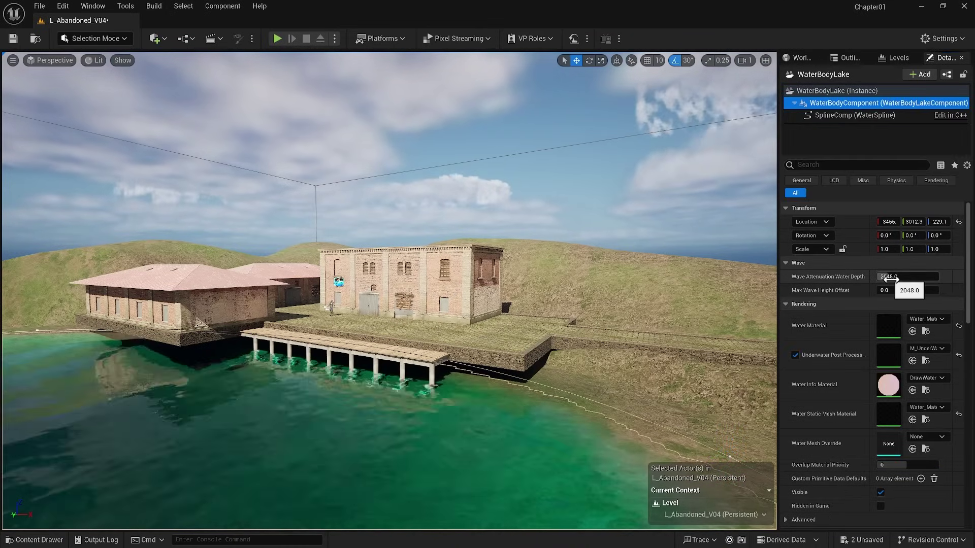
Set the lake's Wave Attenuation Water Depth to 10000.
{"action": "left_click", "coordinate": [893, 276]}
{"action": "type", "text": "10000"}
{"action": "key", "text": "Return"}
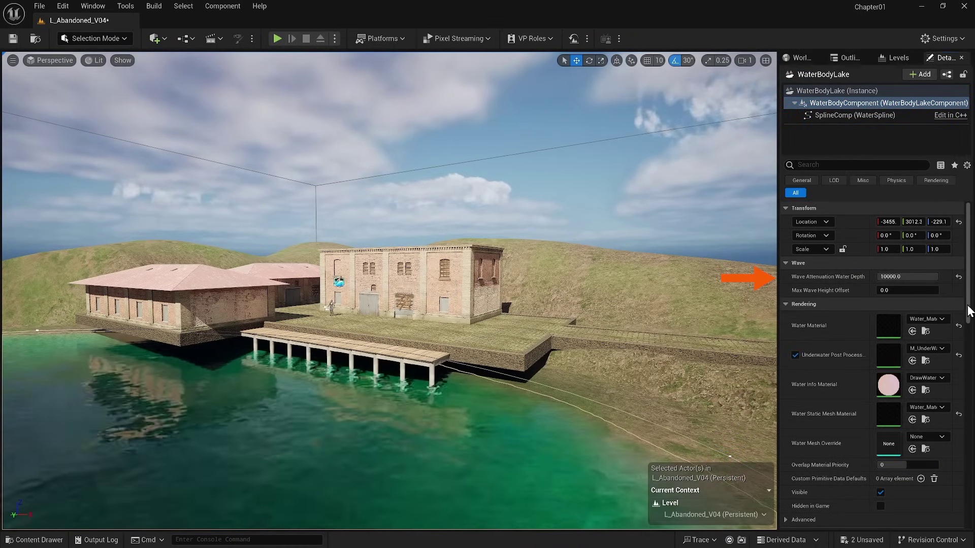
Deepen the Terrain Curve Settings Channel Depth to about 265.5.
{"action": "left_click_drag", "start_coordinate": [969, 311], "coordinate": [970, 361]}
{"action": "left_click", "coordinate": [785, 409]}
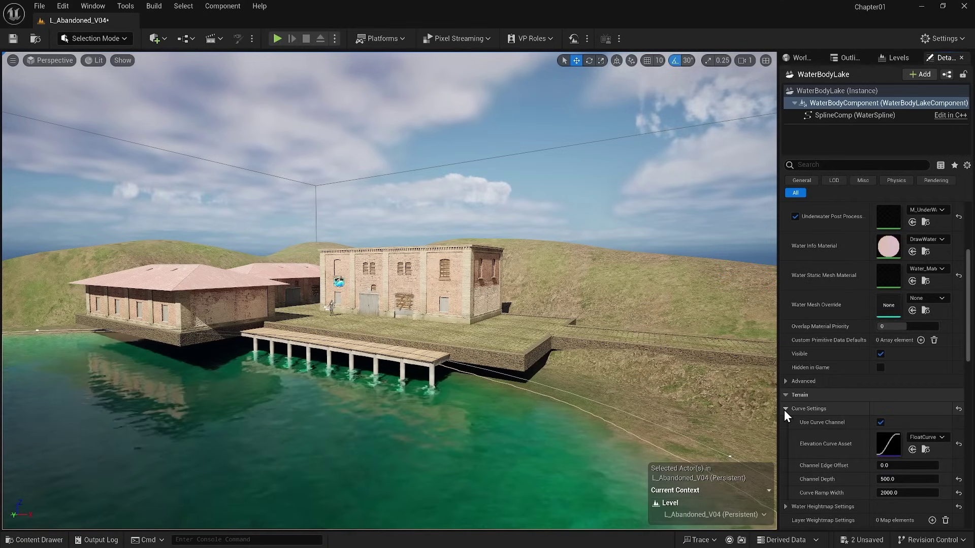
{"action": "left_click_drag", "start_coordinate": [877, 479], "coordinate": [892, 480]}
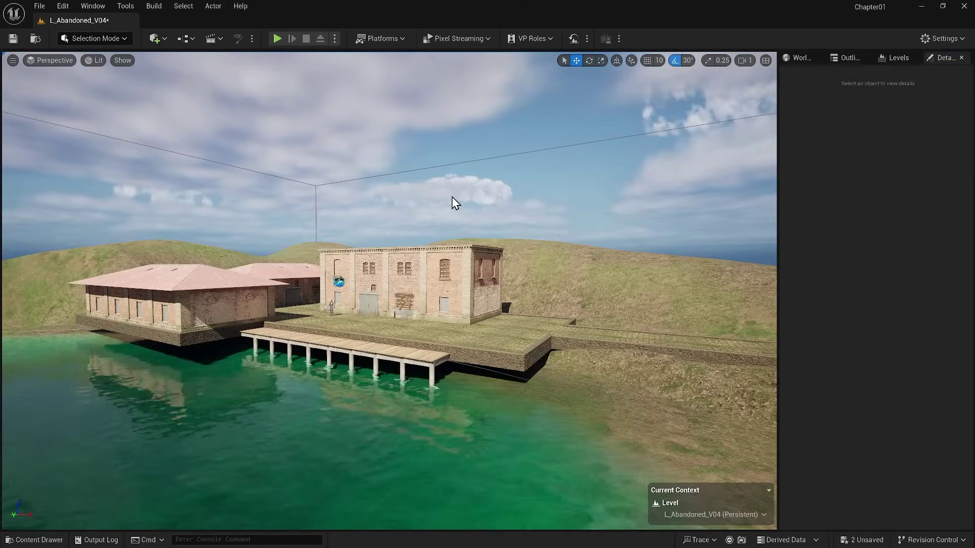
Open the lake's Water Material instance from Rendering and set Absorption to pale blue.
{"action": "left_click", "coordinate": [297, 400]}
{"action": "left_click", "coordinate": [967, 165]}
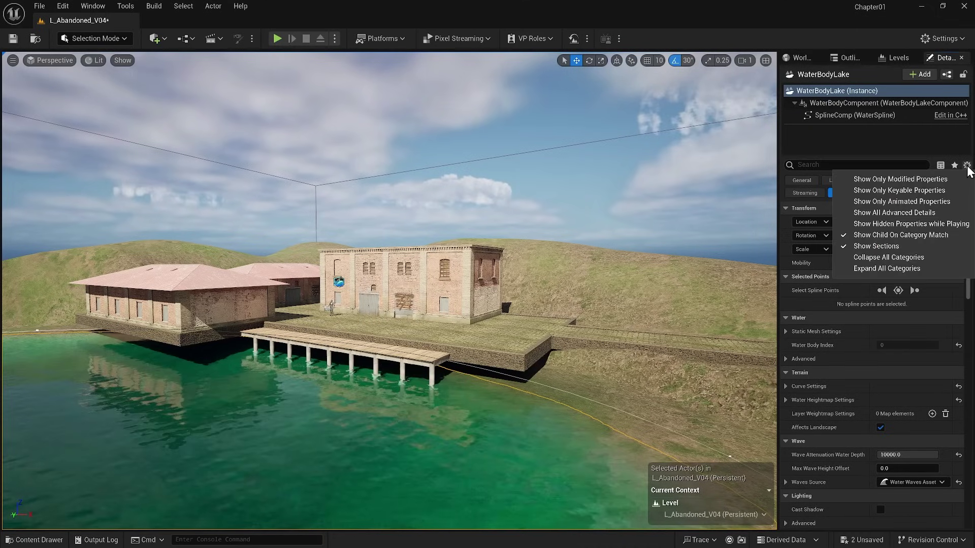
{"action": "left_click", "coordinate": [956, 260]}
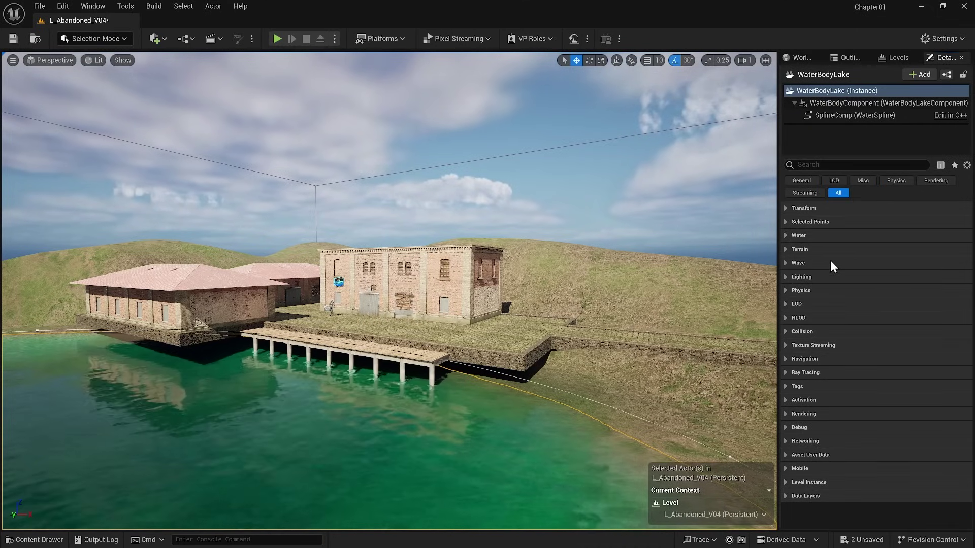
{"action": "left_click", "coordinate": [785, 414]}
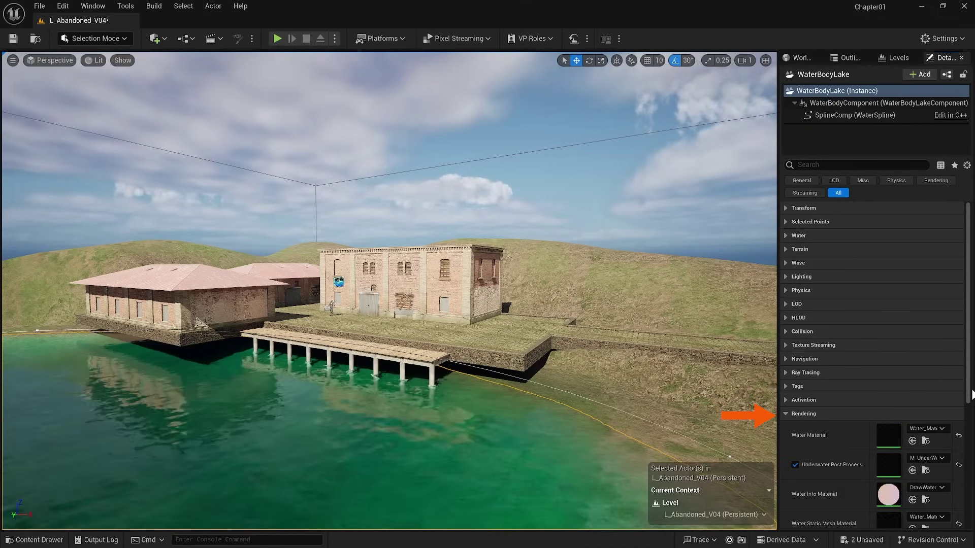
{"action": "left_click", "coordinate": [925, 441]}
{"action": "double_click", "coordinate": [923, 447]}
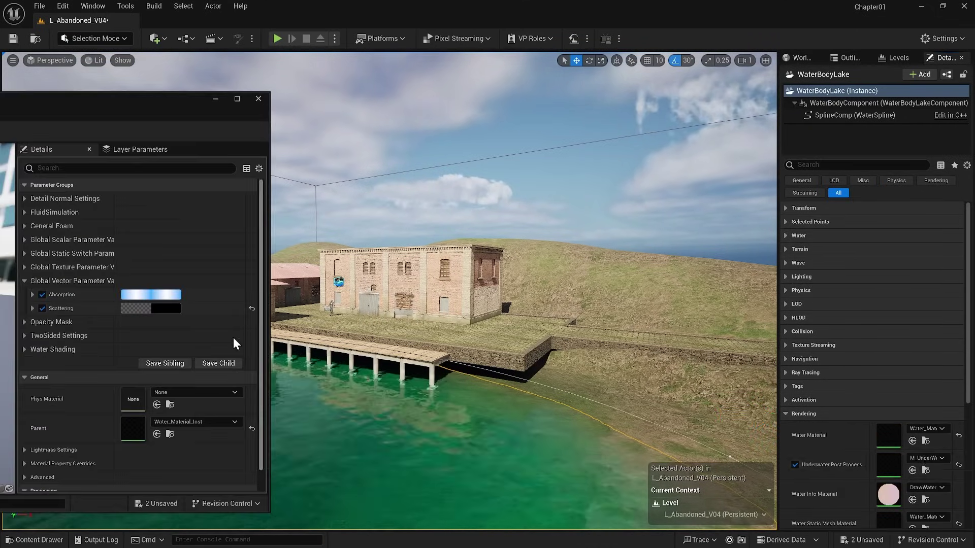
{"action": "left_click", "coordinate": [151, 294]}
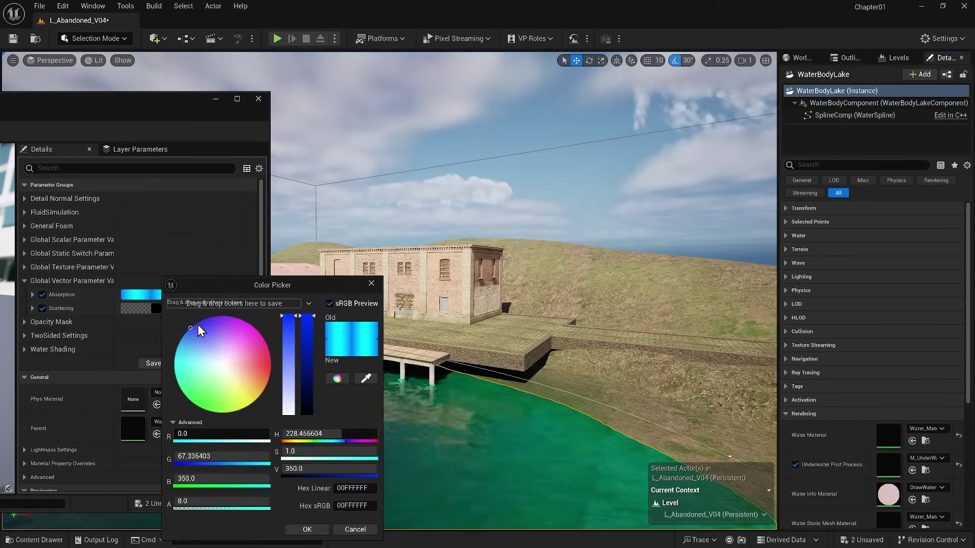
{"action": "left_click", "coordinate": [194, 337]}
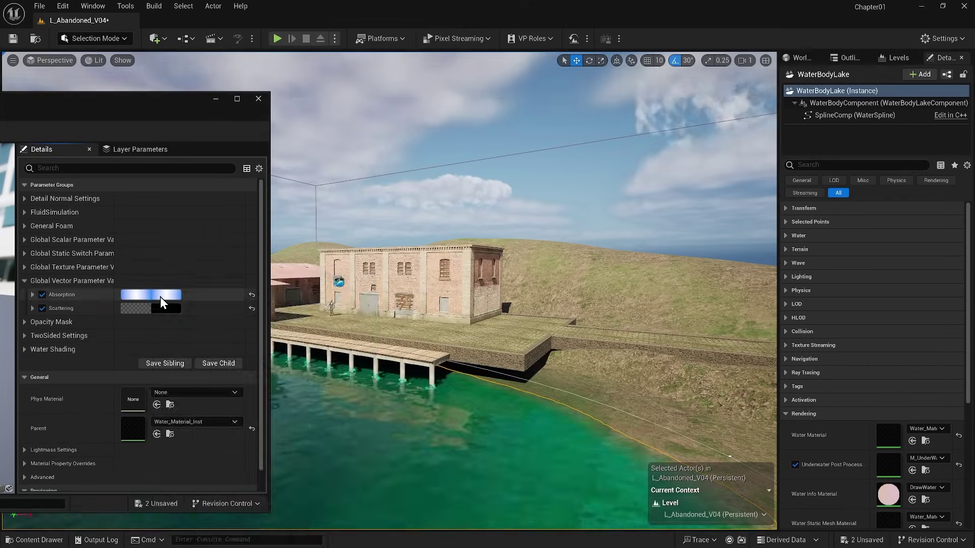